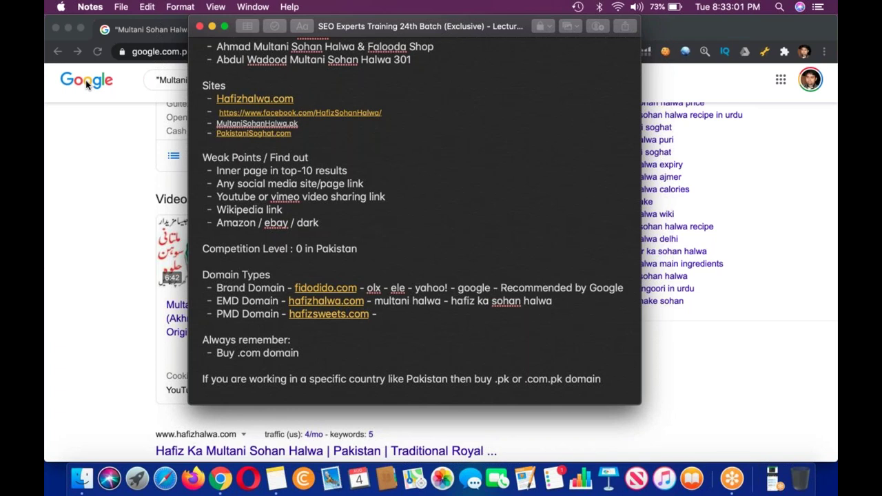
Bring the Chrome window back in front of the SEO notes.
{"action": "left_click", "coordinate": [86, 83]}
Load the trymini.com/cpanel login page in a new tab via the 'cPanel Redirect' suggestion.
{"action": "left_click", "coordinate": [253, 34]}
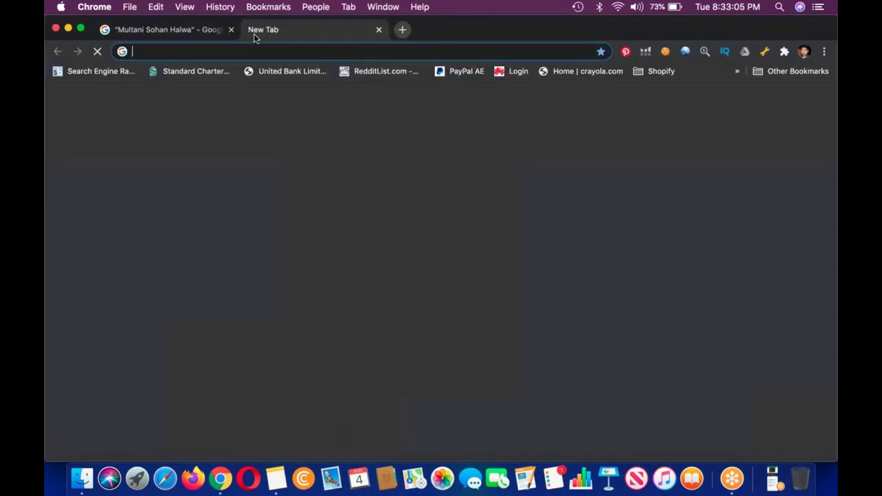
{"action": "type", "text": "trymini.com/cpanel"}
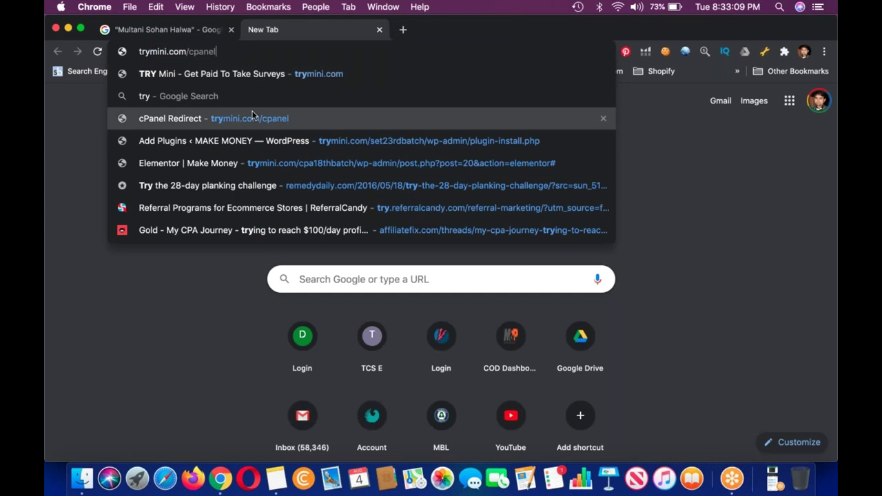
{"action": "left_click", "coordinate": [254, 118]}
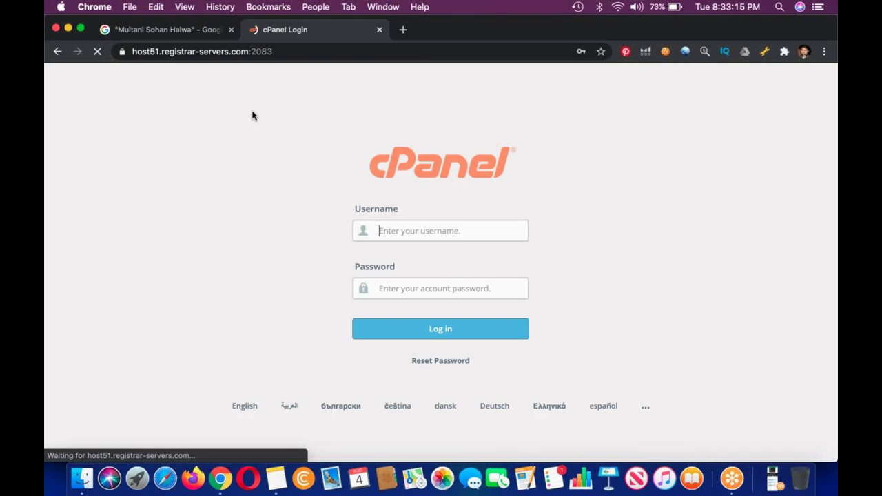
Log in to cPanel with the autofilled credentials and open Softaculous's WordPress installer.
{"action": "left_click", "coordinate": [475, 337]}
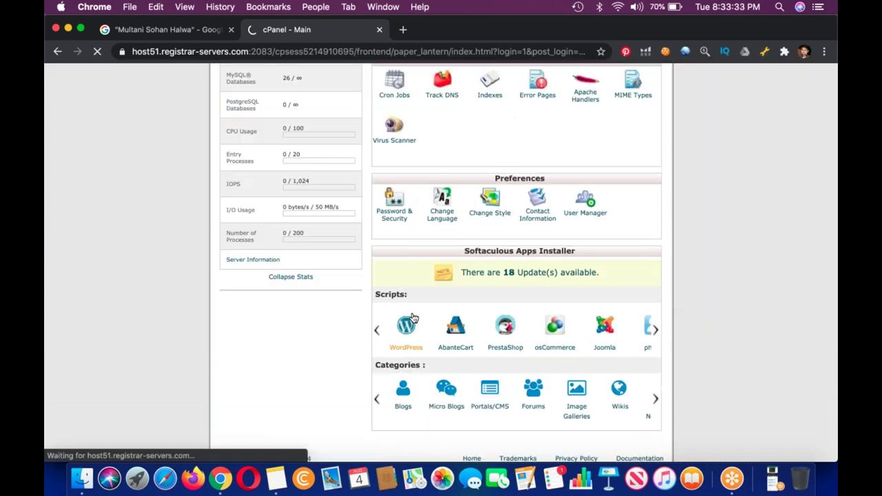
{"action": "left_click", "coordinate": [410, 321]}
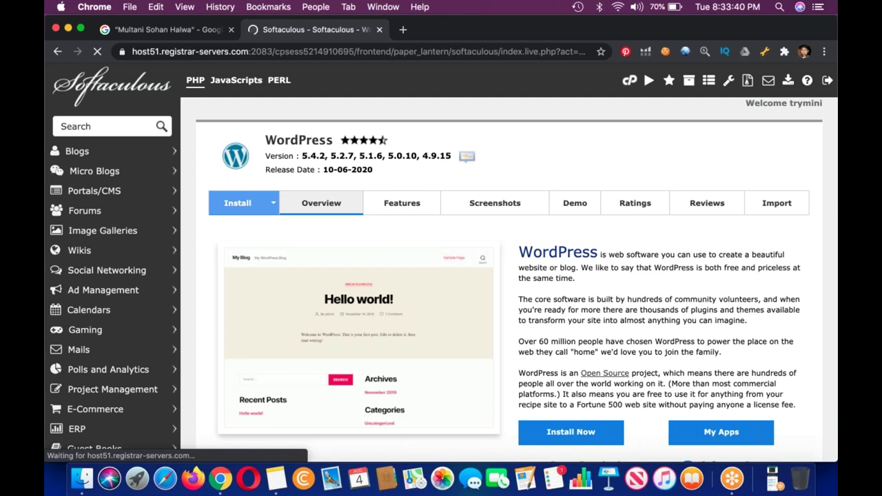
Start a new WordPress install into the 'store' directory.
{"action": "left_click", "coordinate": [237, 203]}
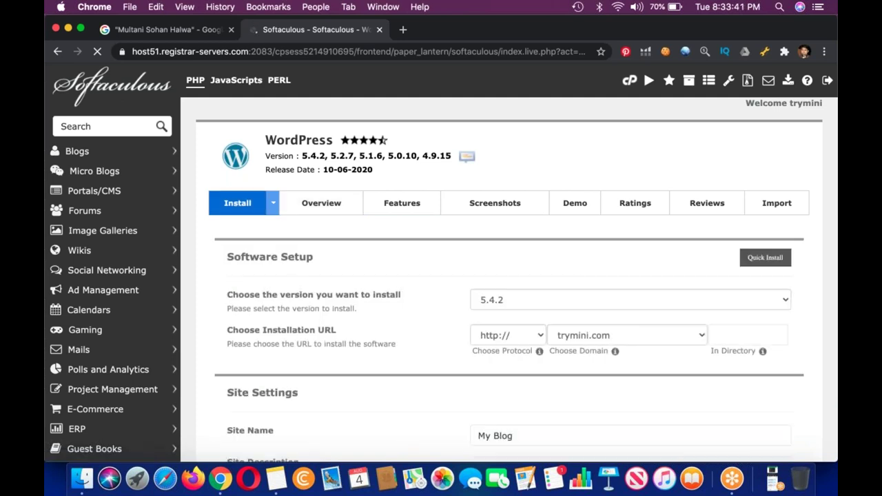
{"action": "left_click", "coordinate": [748, 335]}
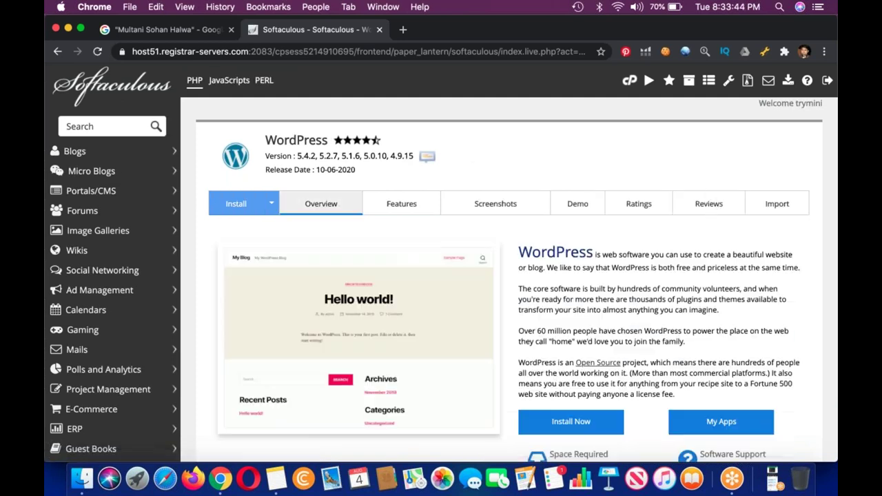
{"action": "scroll", "coordinate": [510, 276], "scroll_direction": "down", "scroll_amount": 10}
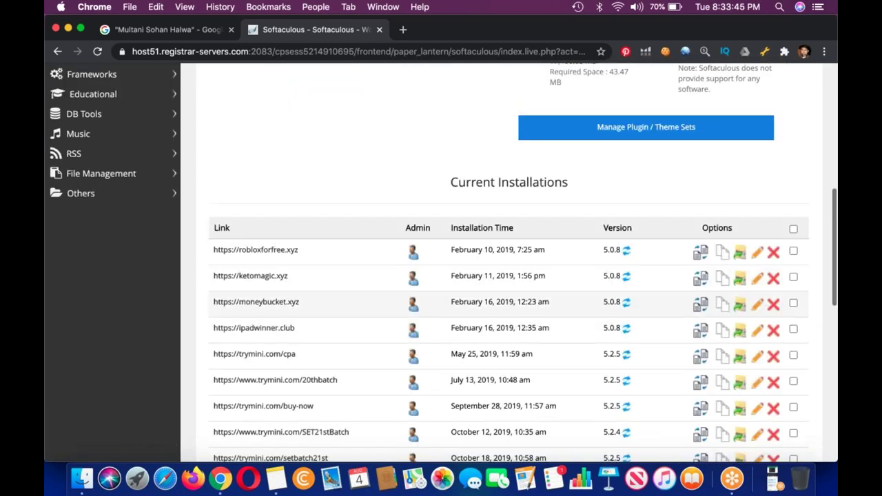
{"action": "scroll", "coordinate": [510, 276], "scroll_direction": "up", "scroll_amount": 10}
{"action": "left_click", "coordinate": [557, 256]}
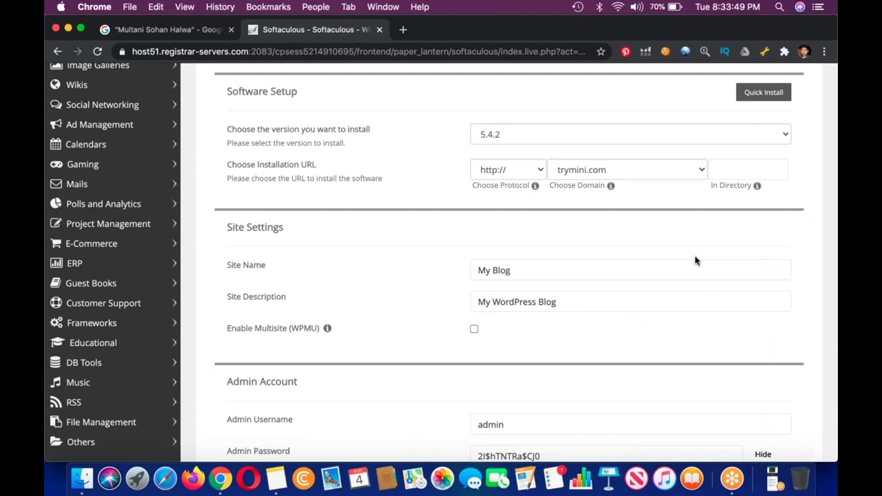
{"action": "scroll", "coordinate": [695, 261], "scroll_direction": "up", "scroll_amount": 3}
{"action": "left_click", "coordinate": [730, 271]}
{"action": "type", "text": "store"}
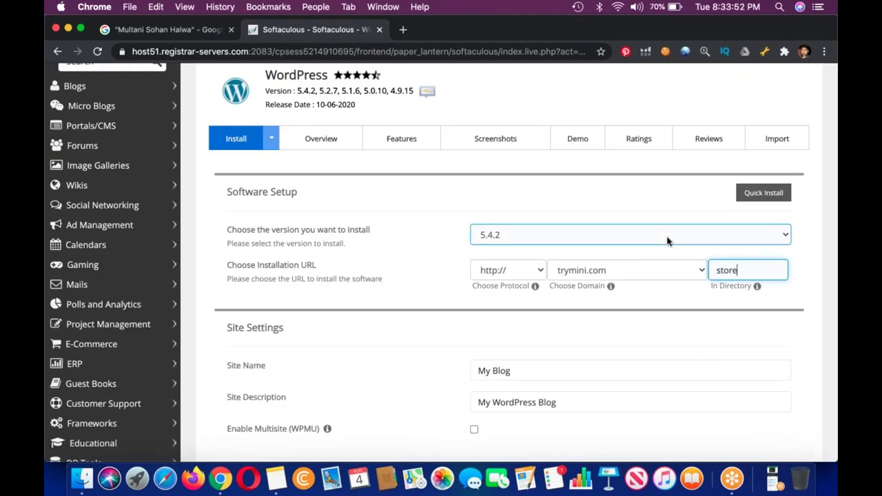
Name the site 'Hafiz Sohan Halwa - Multani Popular Item'.
{"action": "scroll", "coordinate": [667, 240], "scroll_direction": "down", "scroll_amount": 3}
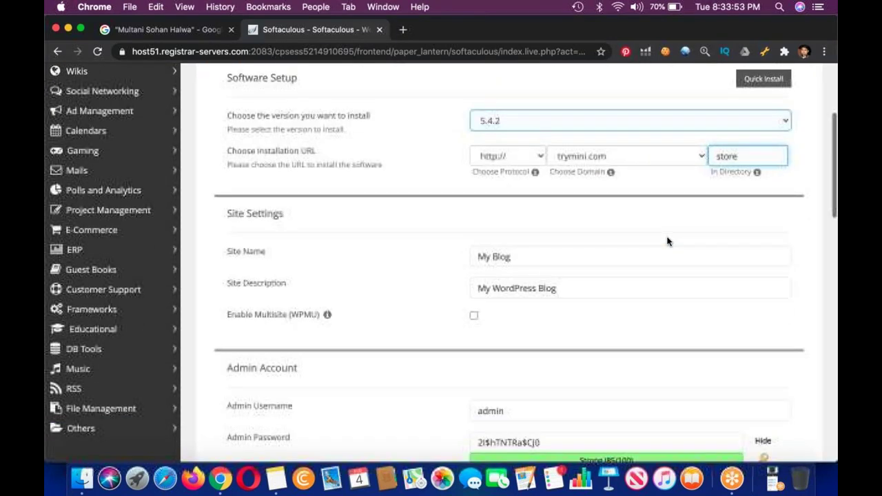
{"action": "scroll", "coordinate": [574, 253], "scroll_direction": "down", "scroll_amount": 1}
{"action": "triple_click", "coordinate": [574, 202]}
{"action": "type", "text": "Multani"}
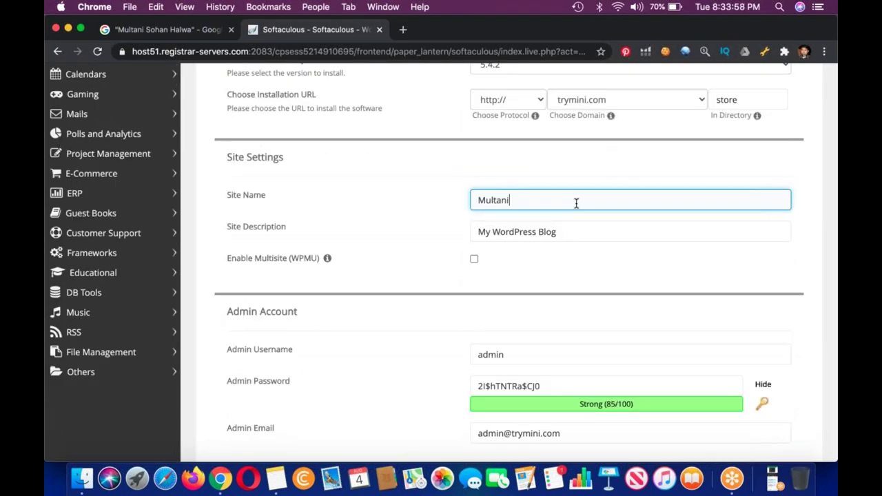
{"action": "double_click", "coordinate": [576, 203]}
{"action": "type", "text": "Hafiz Sohan Halwa - M"}
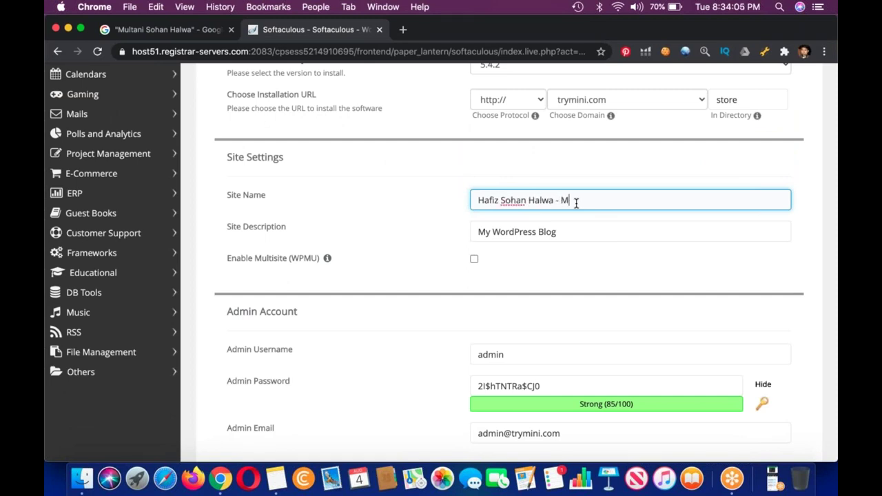
{"action": "type", "text": "ultani Popular Item"}
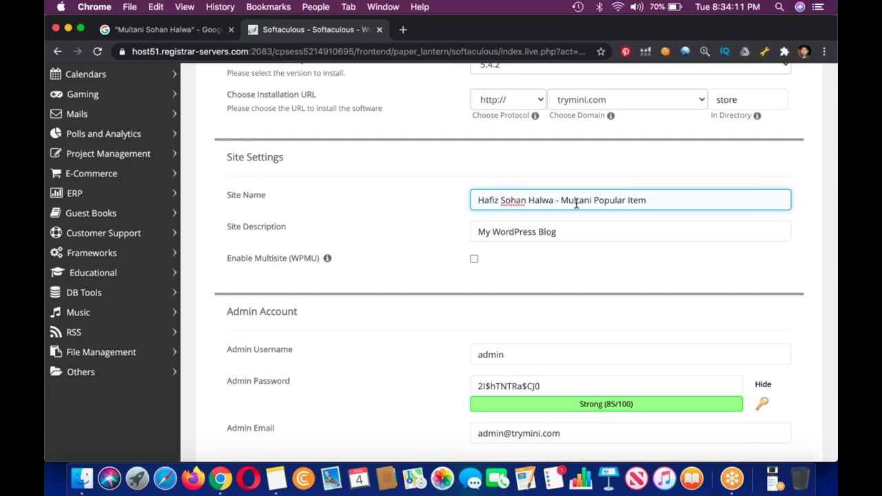
Set the site description to 'Fresh & Hygenie Food'.
{"action": "triple_click", "coordinate": [553, 227]}
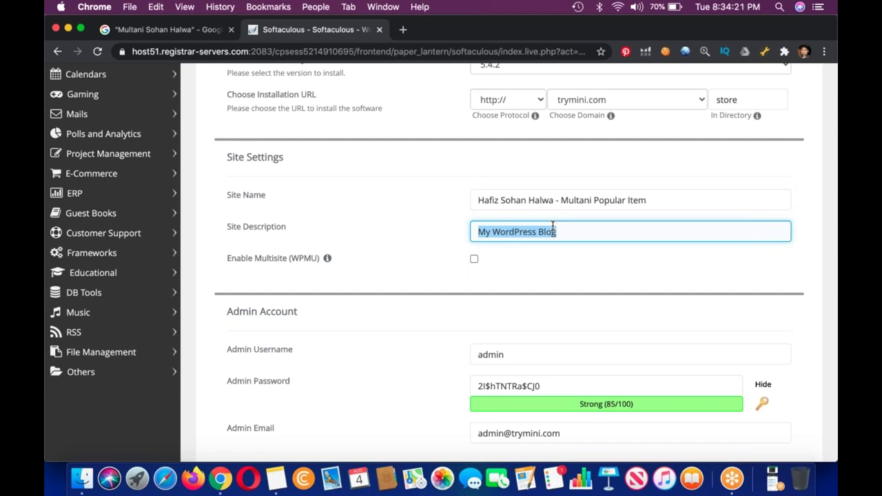
{"action": "type", "text": "be"}
{"action": "key", "text": "BackSpace"}
{"action": "key", "text": "BackSpace"}
{"action": "type", "text": "Best"}
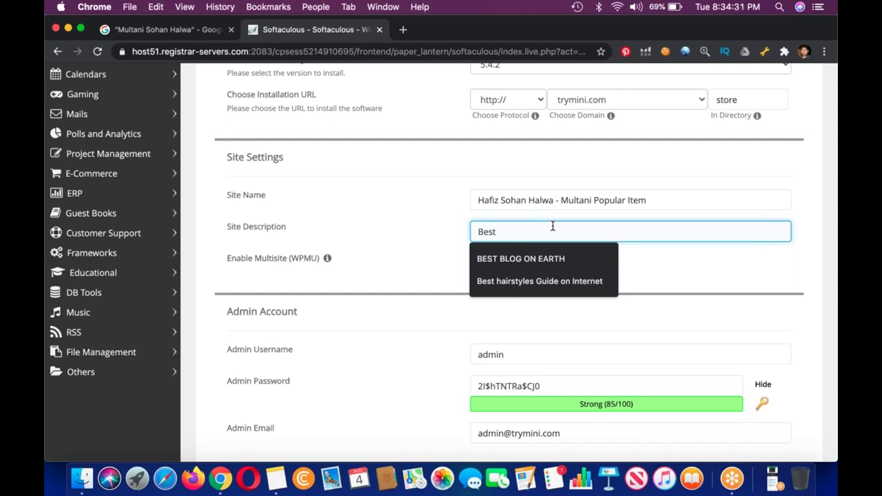
{"action": "type", "text": "S"}
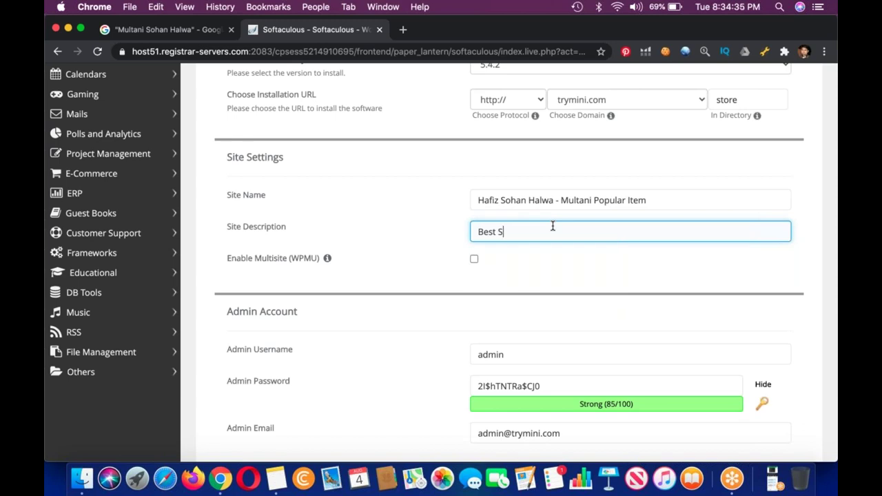
{"action": "key", "text": "BackSpace"}
{"action": "key", "text": "BackSpace"}
{"action": "key", "text": "BackSpace"}
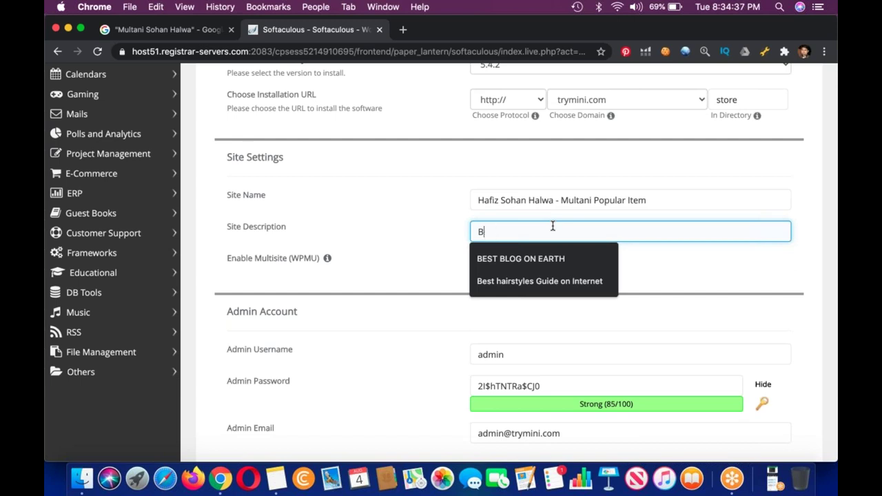
{"action": "key", "text": "BackSpace"}
{"action": "key", "text": "BackSpace"}
{"action": "key", "text": "BackSpace"}
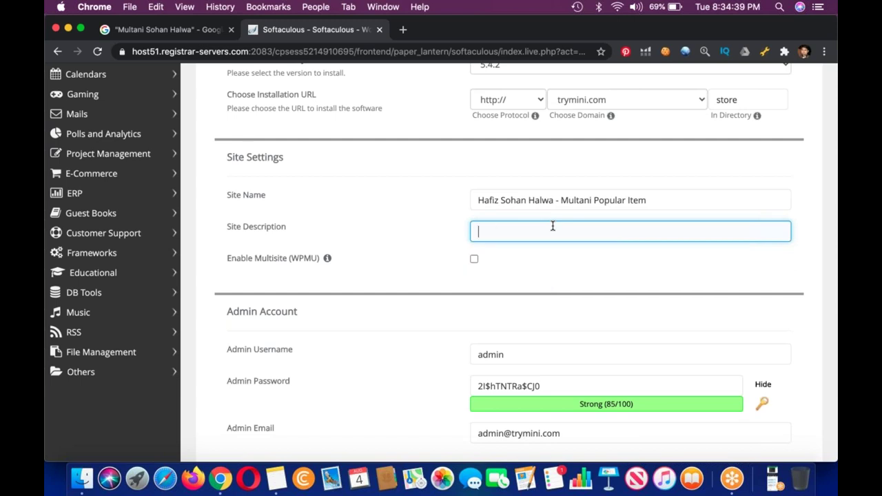
{"action": "type", "text": "Fresh "}
{"action": "type", "text": "& H"}
{"action": "key", "text": "BackSpace"}
{"action": "type", "text": "h"}
{"action": "key", "text": "BackSpace"}
{"action": "type", "text": "Hygenie "}
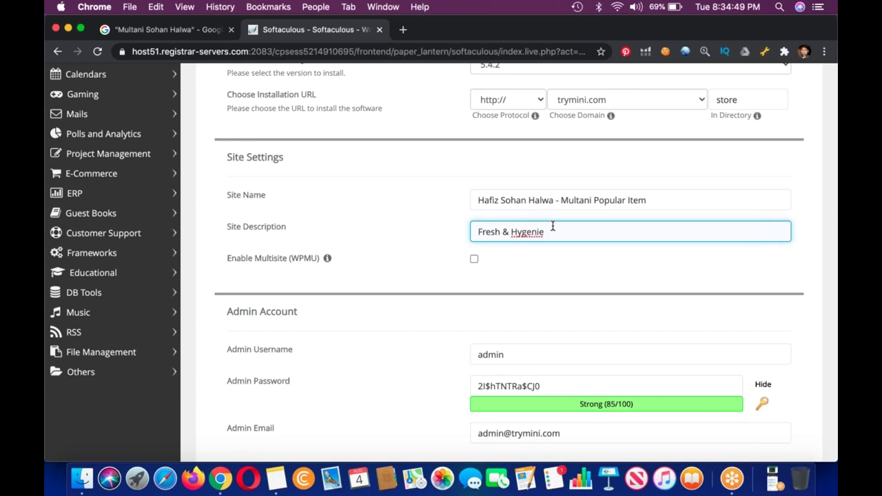
{"action": "type", "text": "Food"}
Set admin username 'fidodido', exclude W3 Total Cache, and submit the installation.
{"action": "scroll", "coordinate": [509, 262], "scroll_direction": "down", "scroll_amount": 2}
{"action": "scroll", "coordinate": [572, 295], "scroll_direction": "down", "scroll_amount": 2}
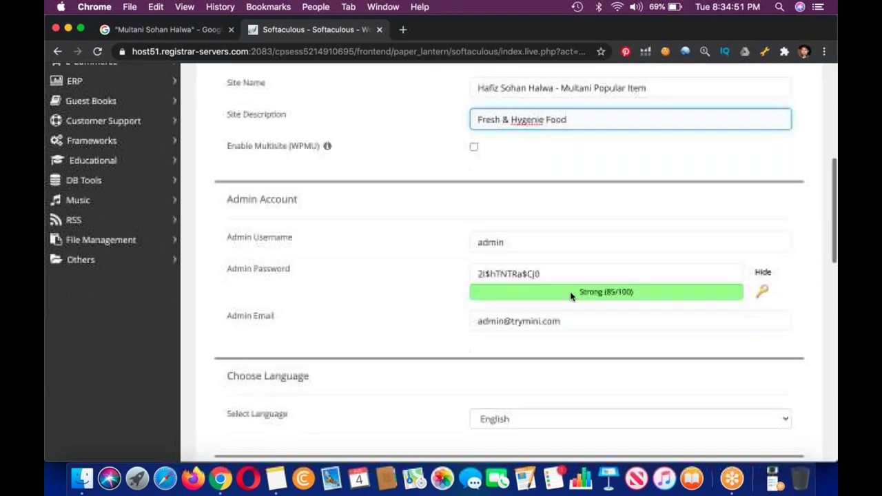
{"action": "key", "text": "Tab"}
{"action": "type", "text": "fidodido"}
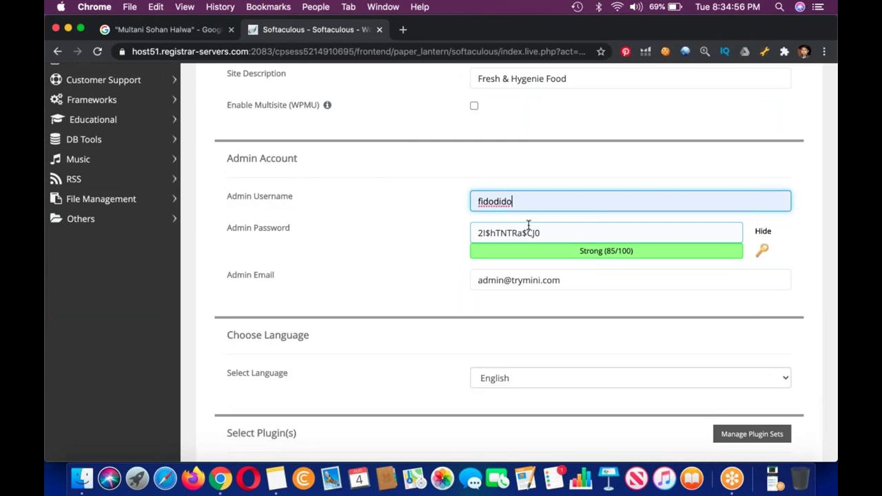
{"action": "key", "text": "Tab"}
{"action": "key", "text": "super+c"}
{"action": "key", "text": "Tab"}
{"action": "scroll", "coordinate": [504, 260], "scroll_direction": "down", "scroll_amount": 6}
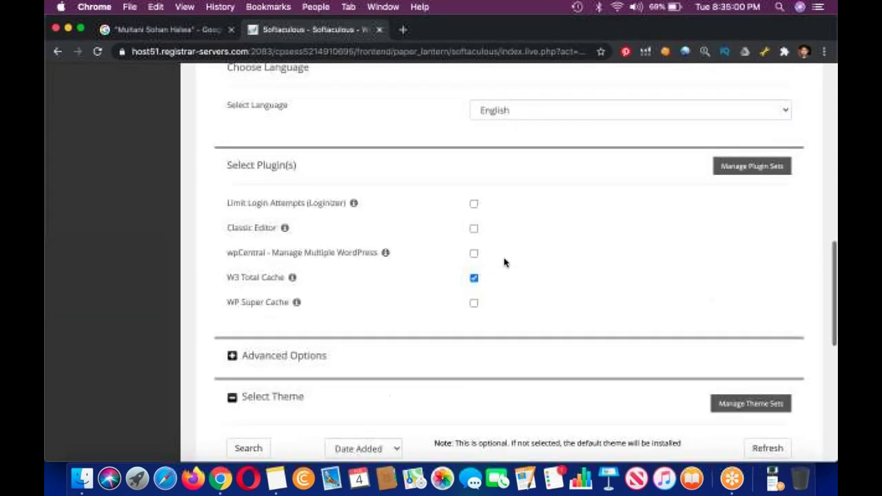
{"action": "left_click", "coordinate": [473, 248]}
{"action": "scroll", "coordinate": [508, 262], "scroll_direction": "down", "scroll_amount": 8}
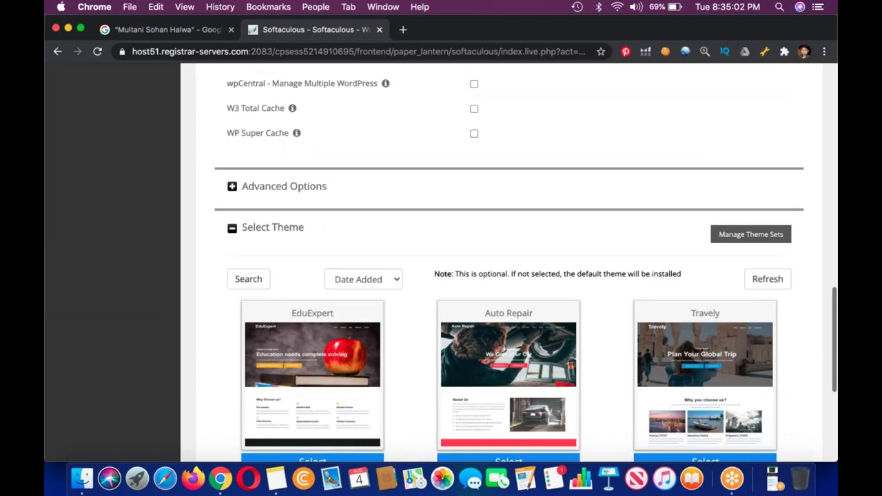
{"action": "scroll", "coordinate": [508, 262], "scroll_direction": "down", "scroll_amount": 1}
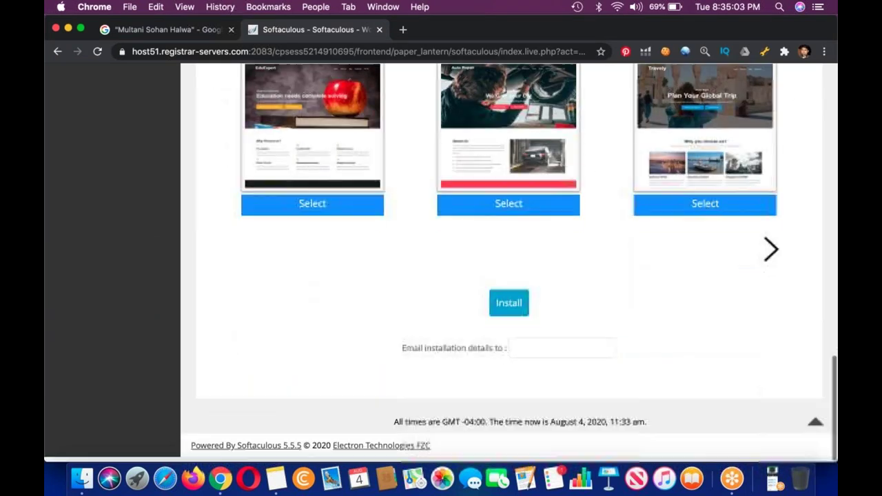
{"action": "left_click", "coordinate": [509, 307]}
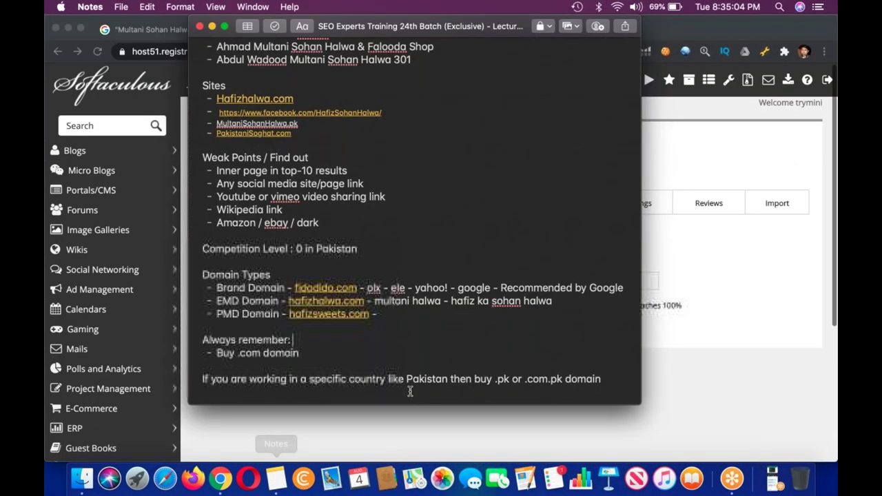
Note the admin username, password and trymini.com/store in Notes, then open the WordPress dashboard.
{"action": "left_click", "coordinate": [410, 391]}
{"action": "key", "text": "Return"}
{"action": "type", "text": "fidodido"}
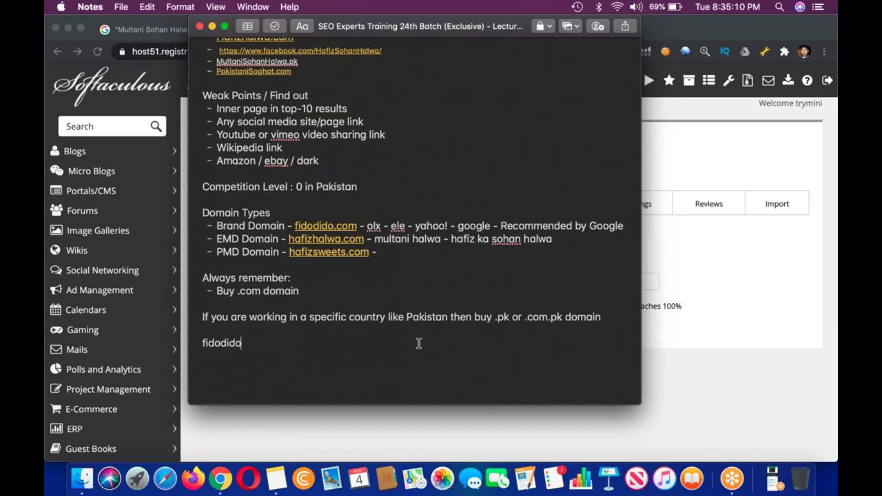
{"action": "key", "text": "Return"}
{"action": "key", "text": "super+v"}
{"action": "key", "text": "Return"}
{"action": "type", "text": "trymini.com/store"}
{"action": "key", "text": "Return"}
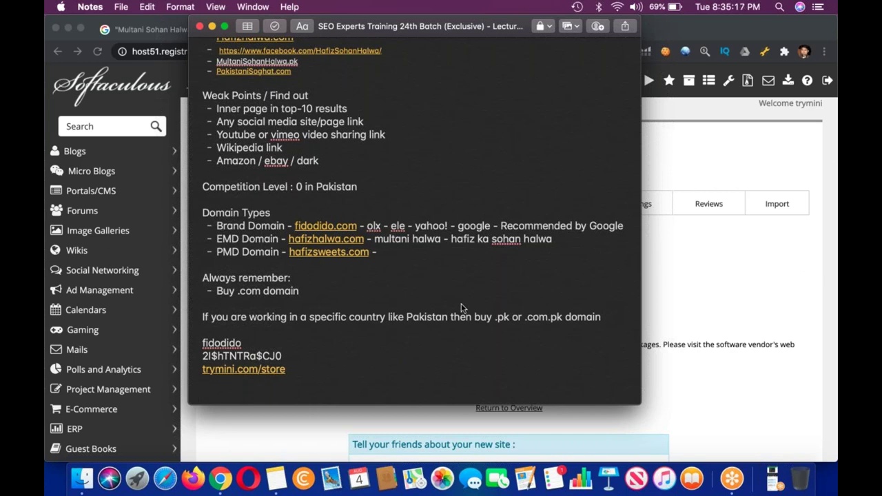
{"action": "key", "text": "super+Tab"}
{"action": "left_click", "coordinate": [407, 309]}
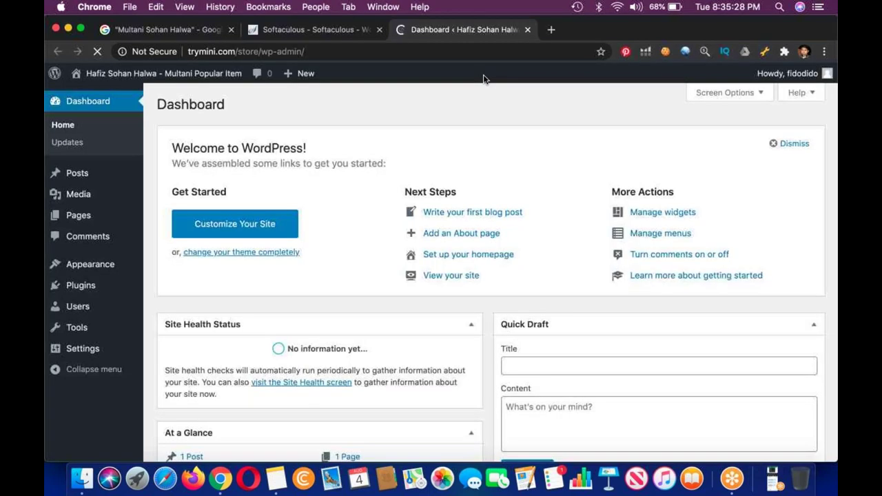
Search Plugins > Add New for WooCommerce, then install and activate it.
{"action": "left_click", "coordinate": [792, 143]}
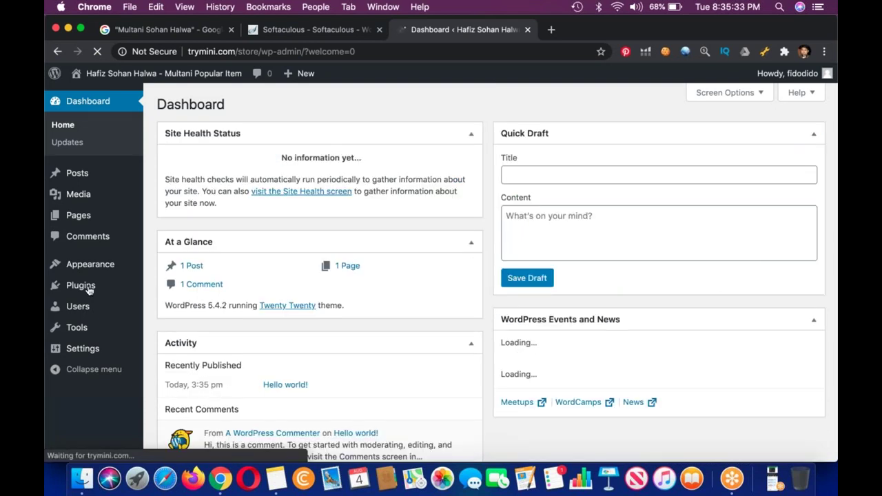
{"action": "mouse_move", "coordinate": [88, 288]}
{"action": "left_click", "coordinate": [168, 304]}
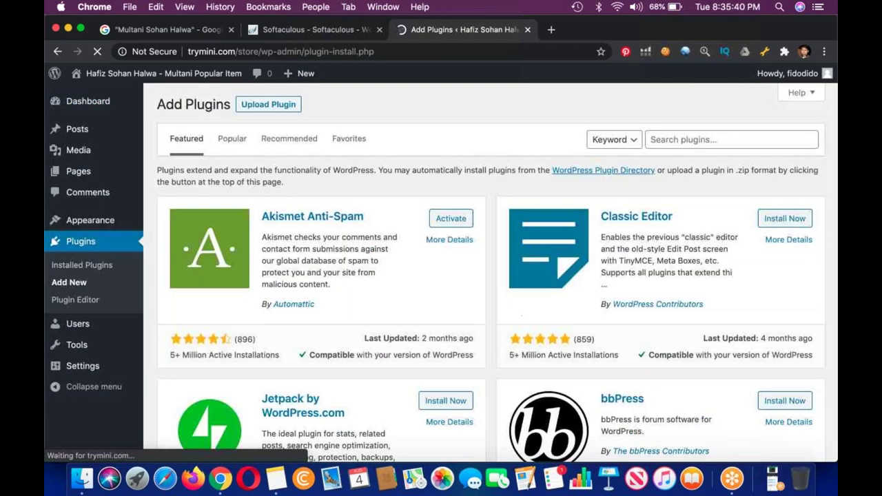
{"action": "left_click", "coordinate": [735, 138]}
{"action": "type", "text": "woo"}
{"action": "left_click", "coordinate": [706, 166]}
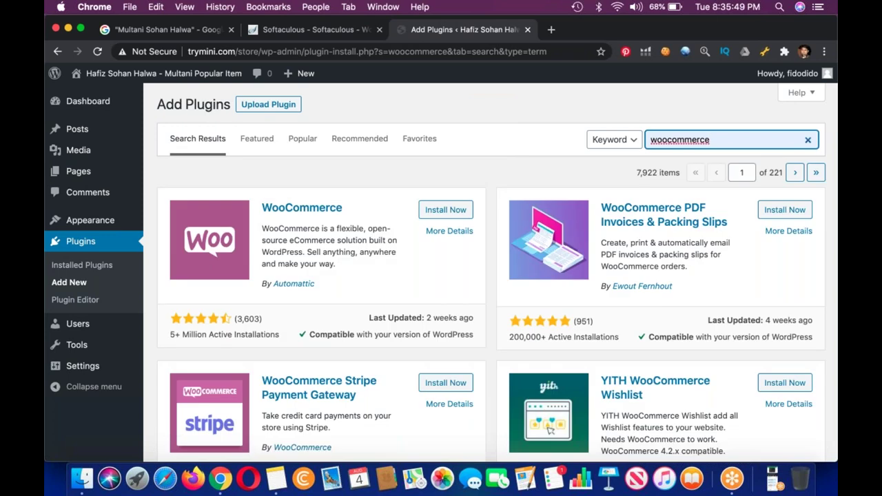
{"action": "left_click", "coordinate": [453, 213]}
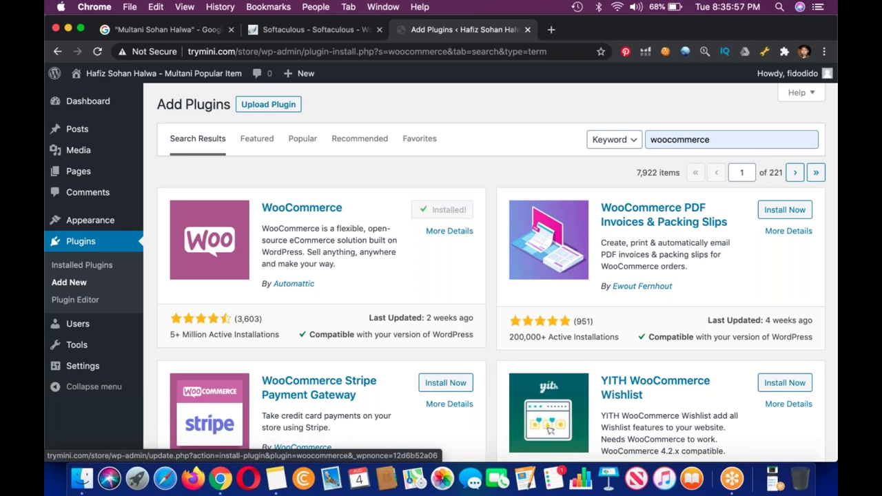
{"action": "left_click", "coordinate": [450, 210]}
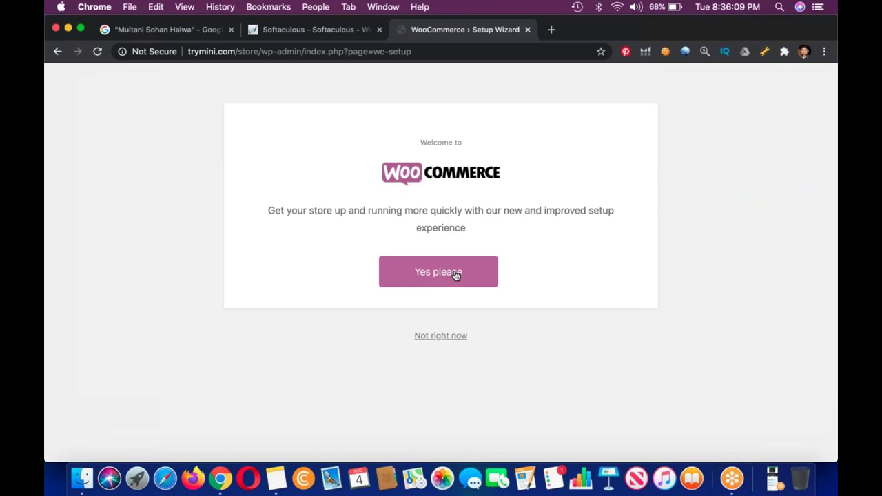
Accept WooCommerce's guided store setup and bring the lecture notes forward.
{"action": "left_click", "coordinate": [456, 275]}
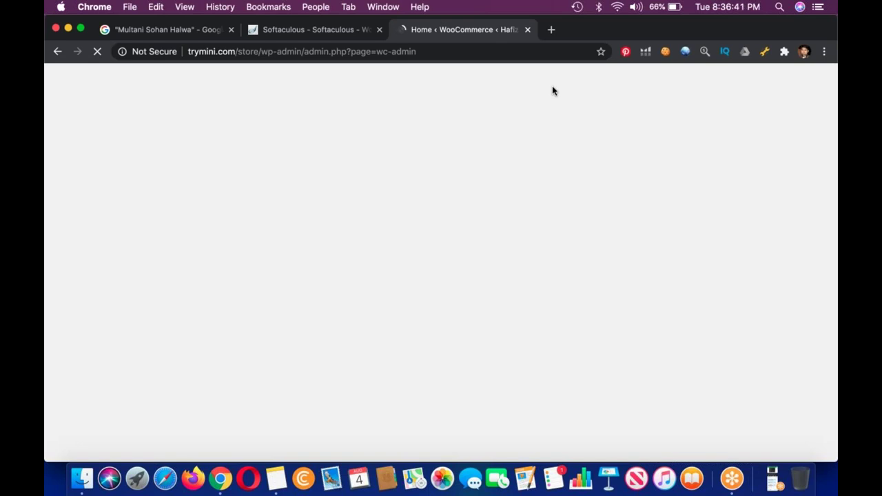
{"action": "left_click", "coordinate": [277, 482]}
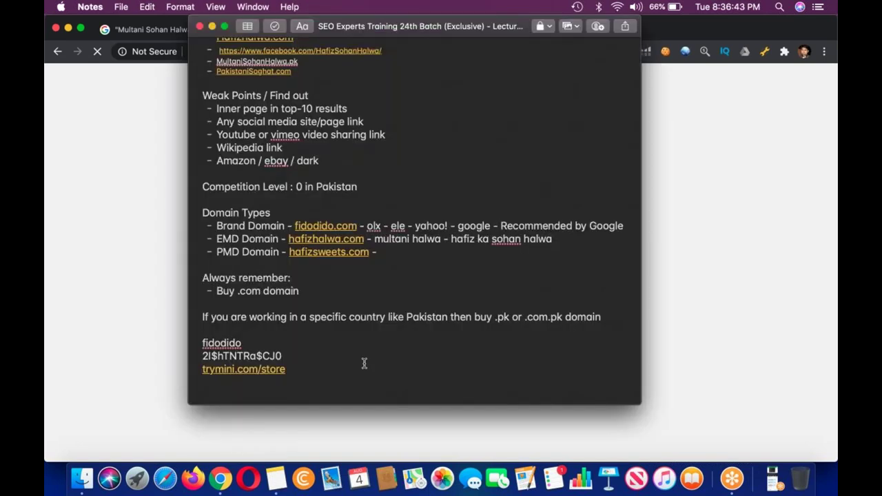
Add the bullet 'Look & Feel of our Store - Do visit Different online Stores' below Optimize Product Listing.
{"action": "scroll", "coordinate": [365, 364], "scroll_direction": "up", "scroll_amount": 10}
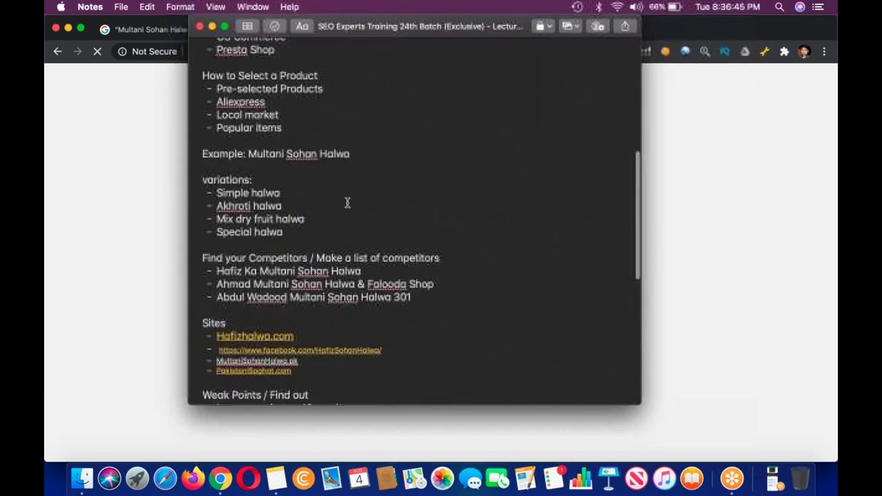
{"action": "scroll", "coordinate": [347, 202], "scroll_direction": "up", "scroll_amount": 5}
{"action": "left_click", "coordinate": [363, 136]}
{"action": "key", "text": "Return"}
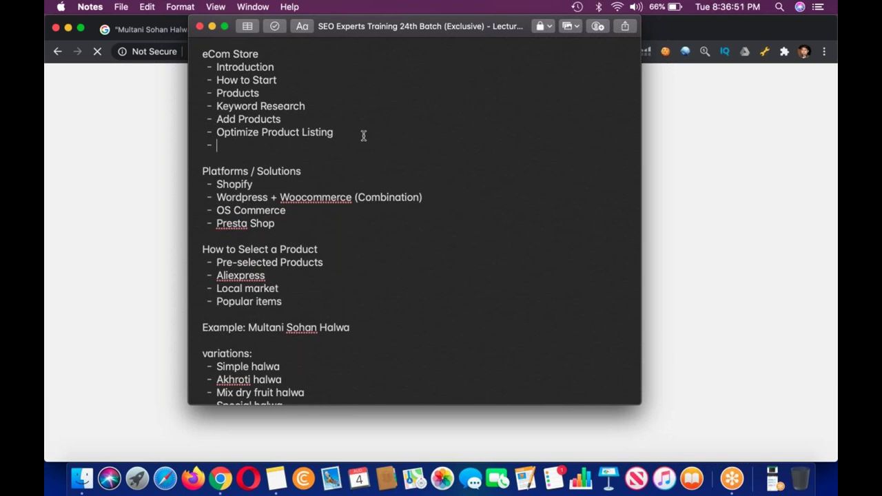
{"action": "type", "text": "Look & Feel of y"}
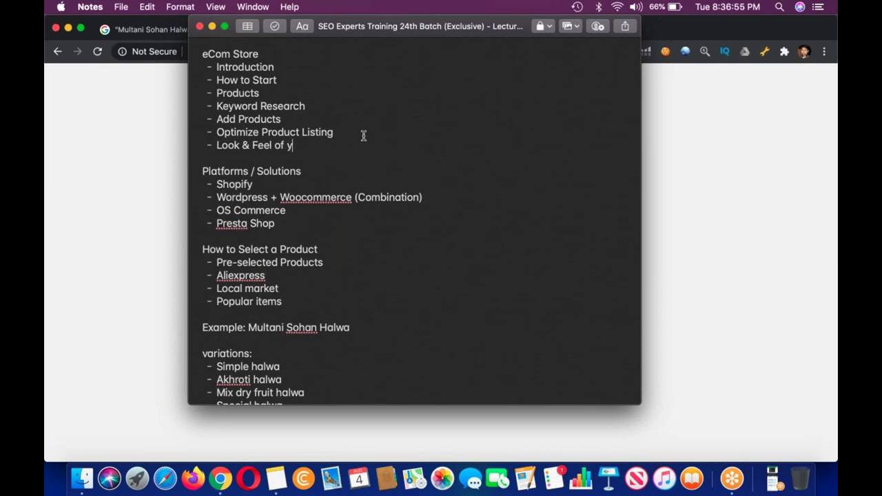
{"action": "key", "text": "BackSpace"}
{"action": "type", "text": "our Store "}
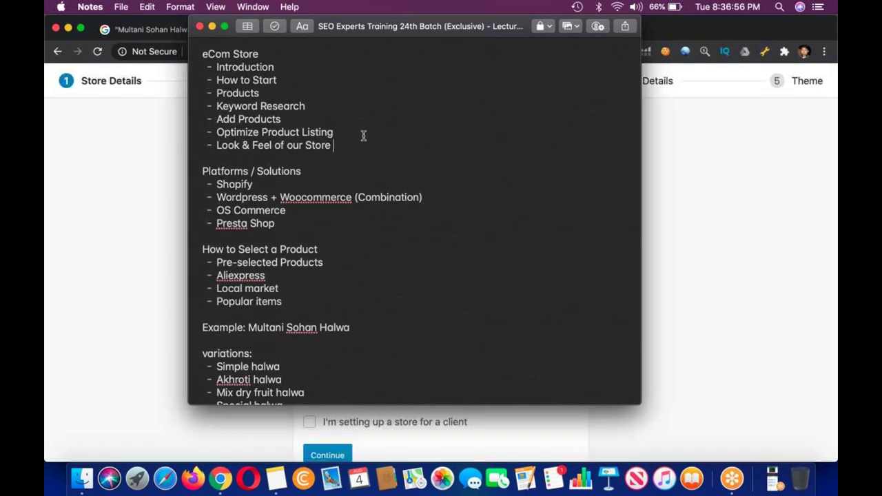
{"action": "type", "text": "- Do visit Different "}
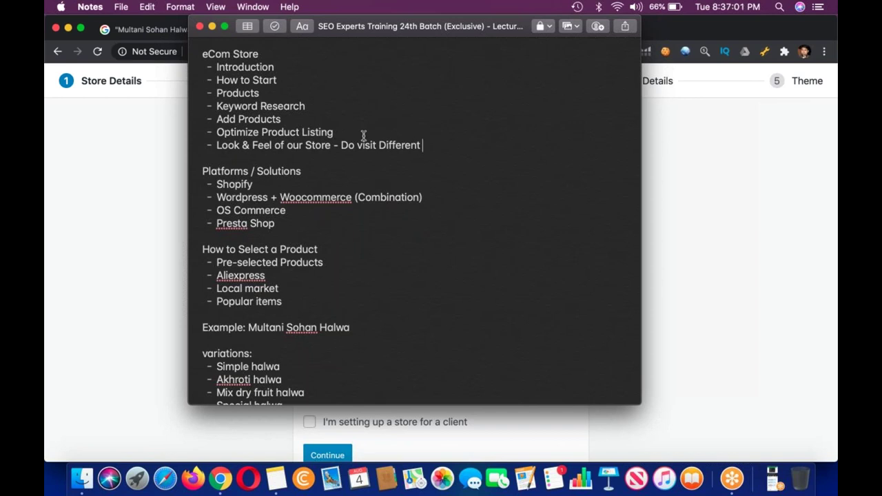
{"action": "type", "text": "online Stores"}
{"action": "left_click", "coordinate": [703, 236]}
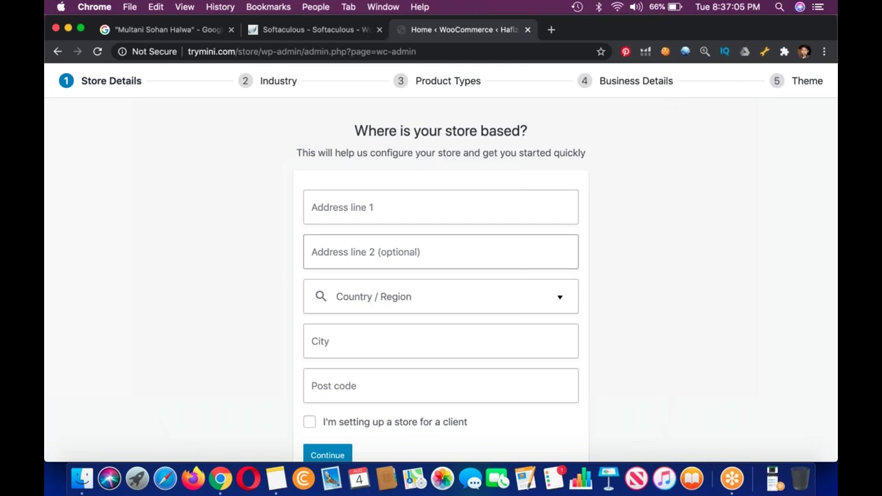
Fill the store address from the saved autofill address.
{"action": "scroll", "coordinate": [431, 205], "scroll_direction": "down", "scroll_amount": 1}
{"action": "left_click", "coordinate": [417, 196]}
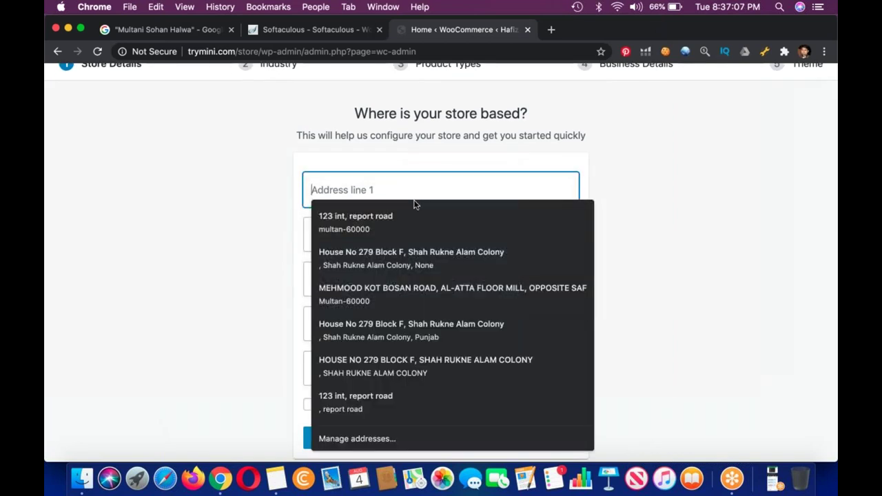
{"action": "left_click", "coordinate": [408, 295]}
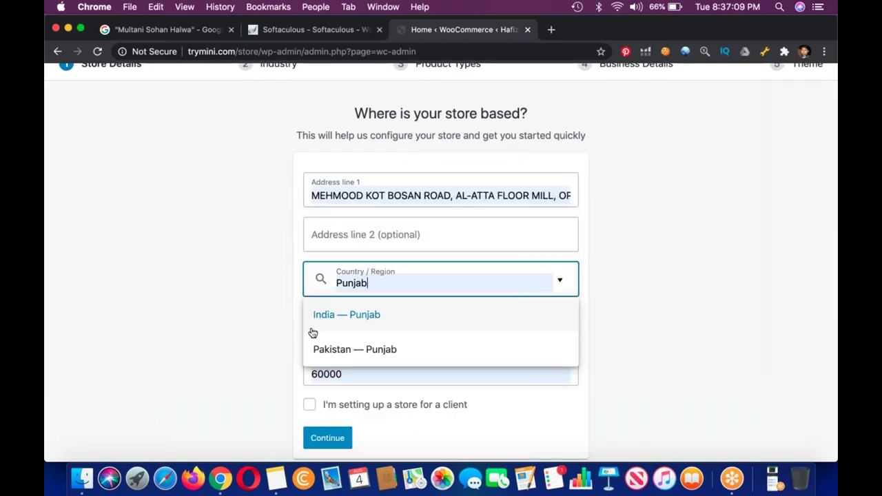
{"action": "scroll", "coordinate": [441, 331], "scroll_direction": "down", "scroll_amount": 1}
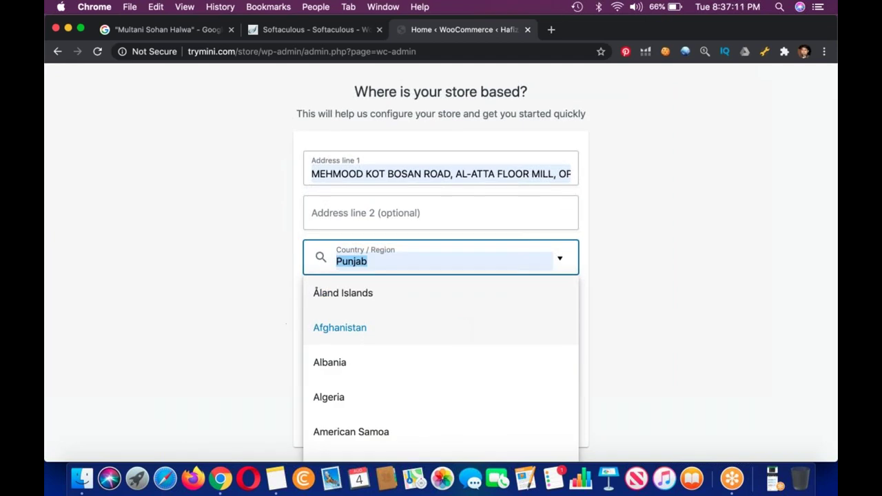
{"action": "key", "text": "Escape"}
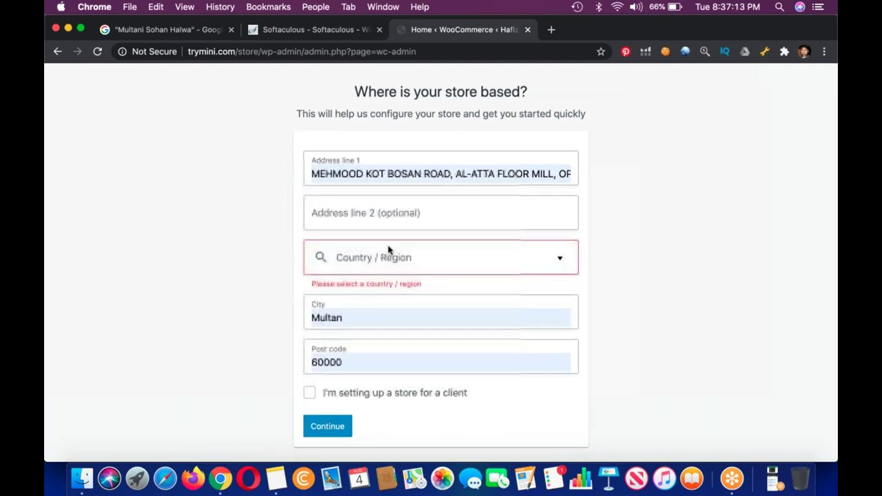
{"action": "left_click", "coordinate": [394, 257]}
{"action": "type", "text": "pa"}
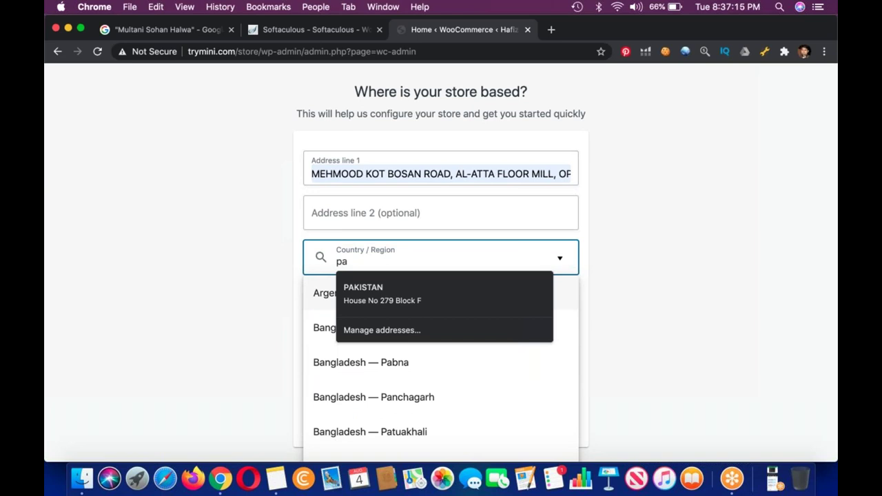
{"action": "type", "text": "ki"}
{"action": "key", "text": "Down"}
{"action": "key", "text": "Return"}
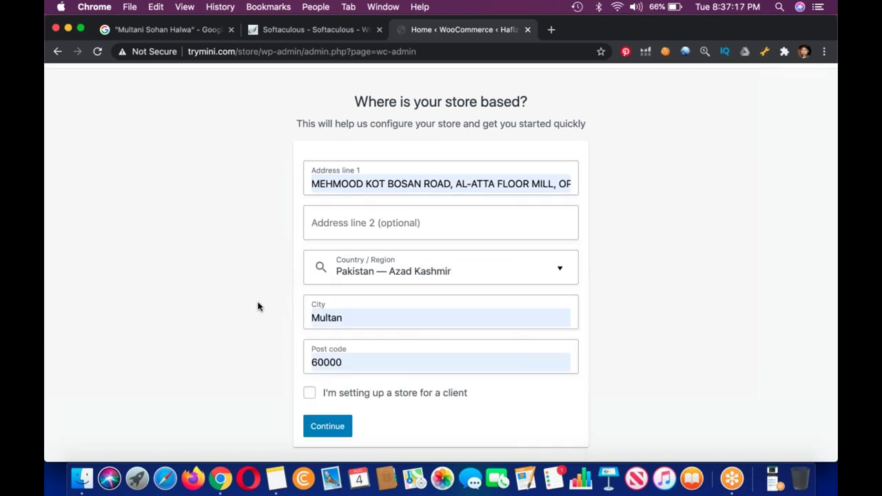
Set Country/Region to Pakistan — Punjab with city Multan.
{"action": "left_click", "coordinate": [323, 268]}
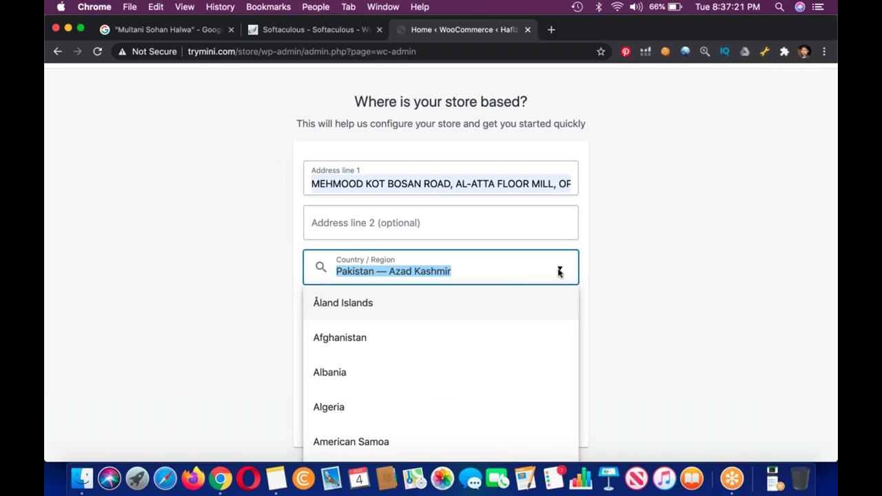
{"action": "type", "text": "pais"}
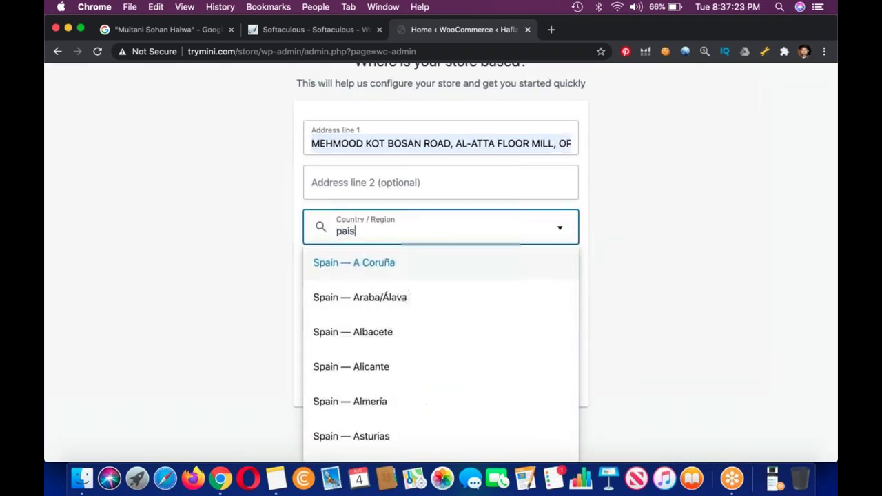
{"action": "key", "text": "BackSpace"}
{"action": "key", "text": "BackSpace"}
{"action": "type", "text": "kistan"}
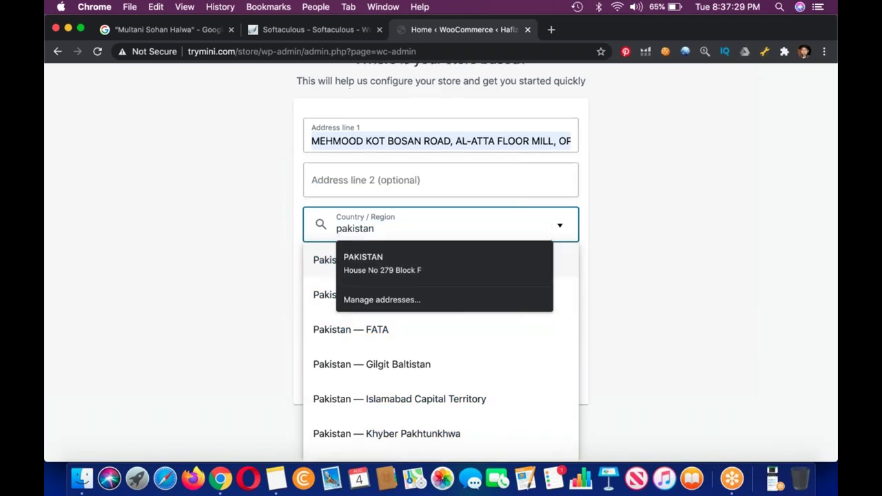
{"action": "left_click", "coordinate": [321, 301]}
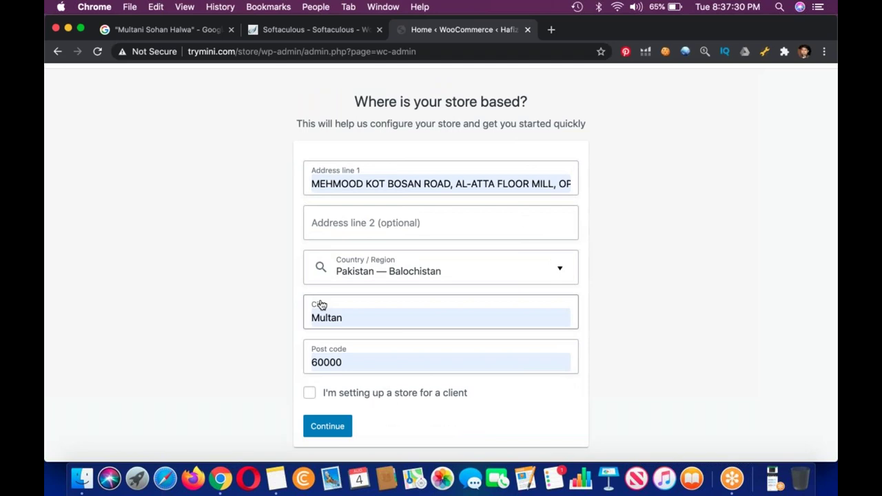
{"action": "left_click", "coordinate": [386, 271]}
{"action": "type", "text": "pakistan"}
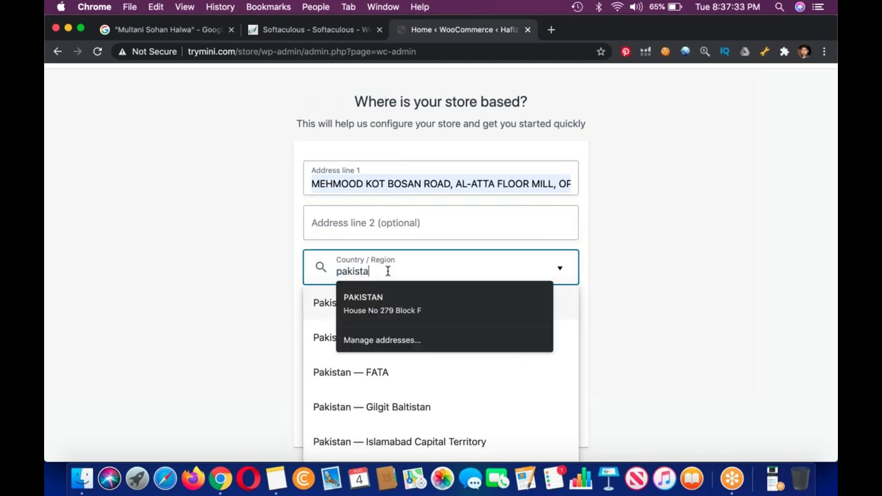
{"action": "scroll", "coordinate": [489, 395], "scroll_direction": "down", "scroll_amount": 2}
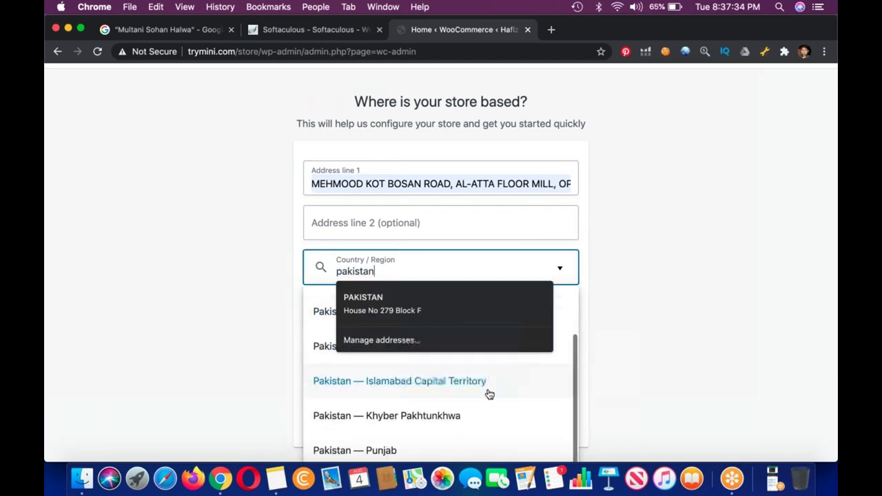
{"action": "left_click", "coordinate": [428, 450]}
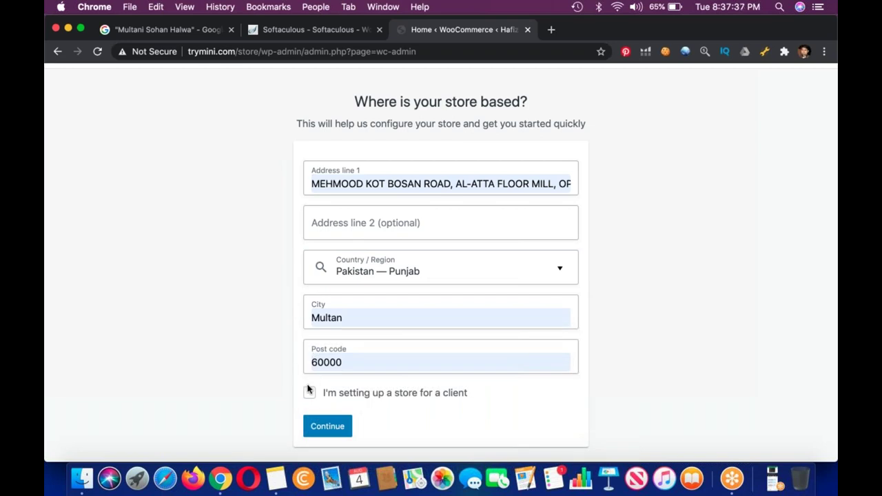
Submit the store details, declining the usage-tracking prompt.
{"action": "key", "text": "Tab"}
{"action": "key", "text": "Return"}
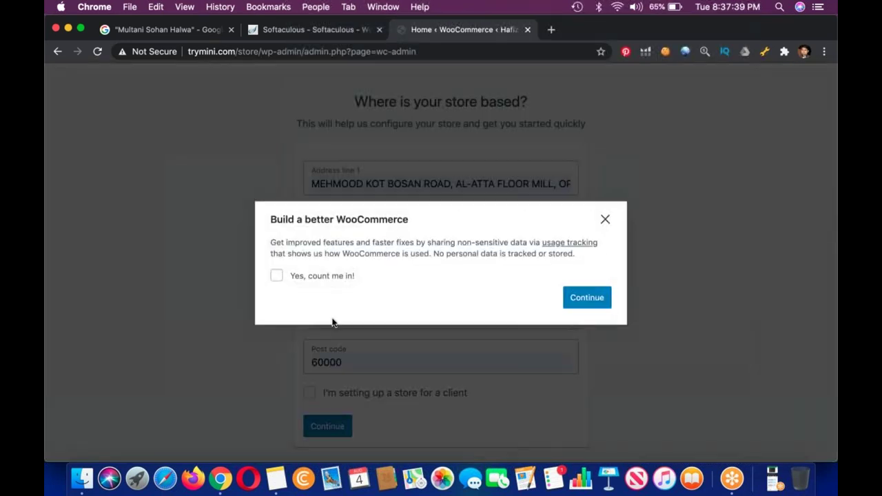
{"action": "left_click", "coordinate": [598, 306]}
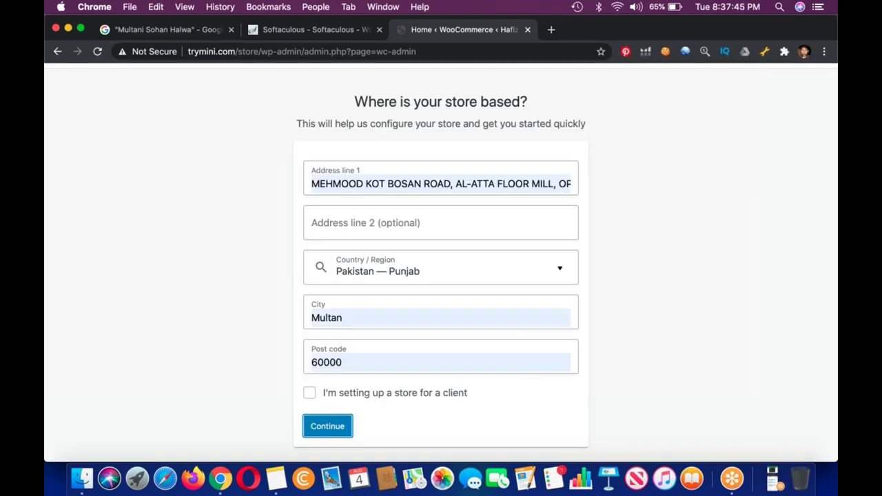
{"action": "left_click", "coordinate": [342, 423]}
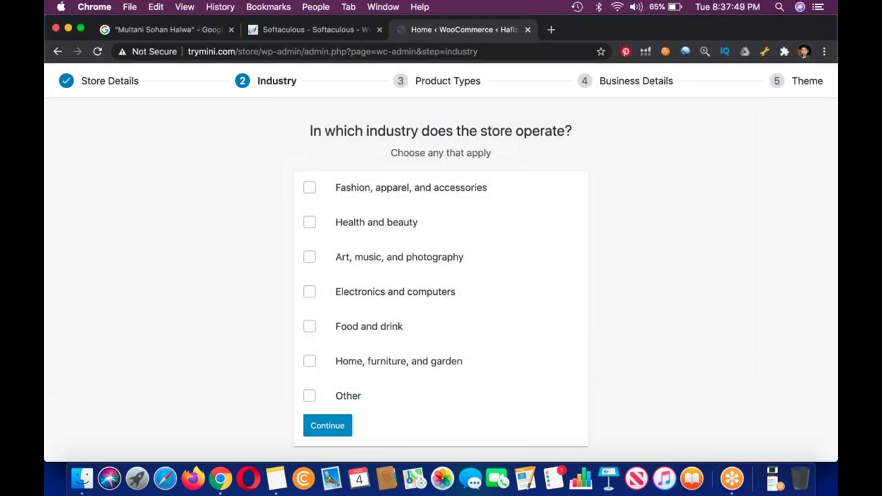
Choose Food and drink as the industry and Physical products as the product type.
{"action": "left_click", "coordinate": [309, 326]}
{"action": "left_click", "coordinate": [328, 426]}
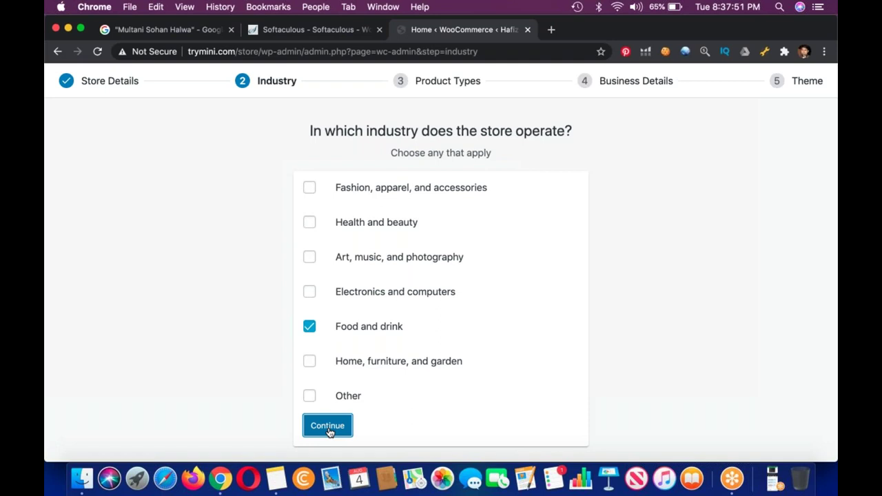
{"action": "left_click", "coordinate": [308, 193]}
{"action": "scroll", "coordinate": [308, 193], "scroll_direction": "down", "scroll_amount": 3}
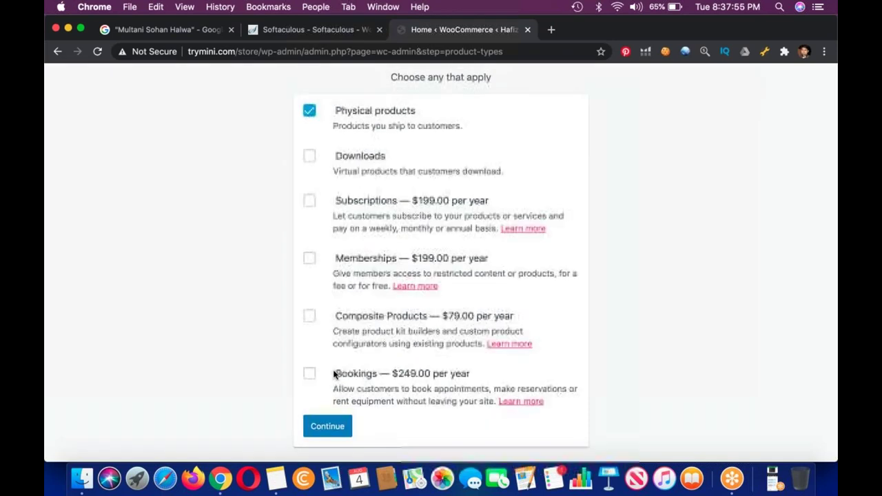
{"action": "left_click", "coordinate": [325, 424]}
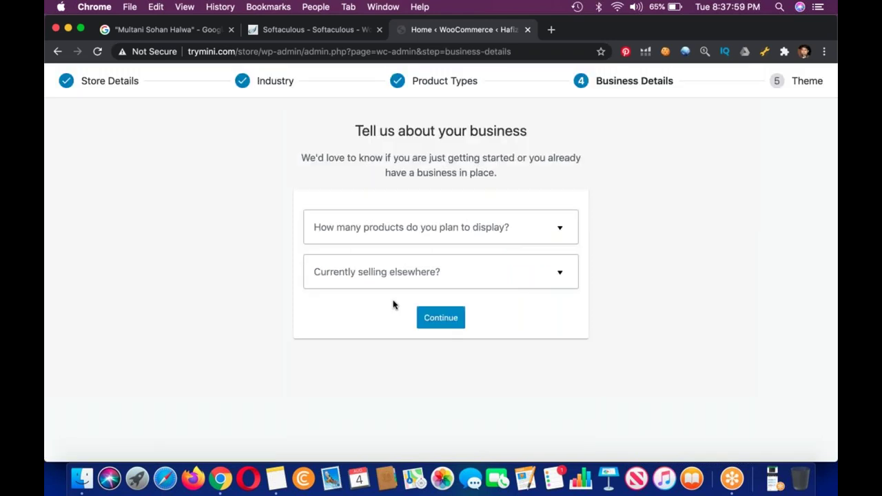
Set 11 - 100 products, not selling elsewhere, with Facebook, Mailchimp and Google Ads turned off.
{"action": "left_click", "coordinate": [434, 248]}
{"action": "left_click", "coordinate": [366, 324]}
{"action": "left_click", "coordinate": [396, 279]}
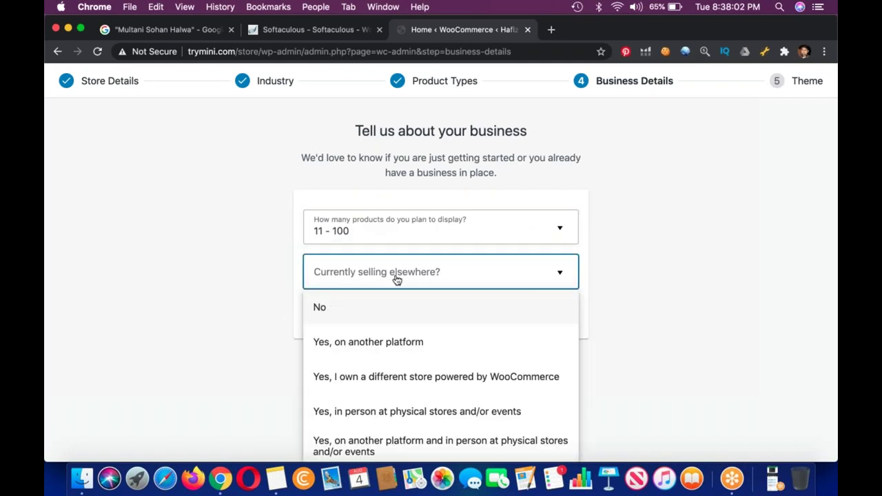
{"action": "left_click", "coordinate": [378, 311]}
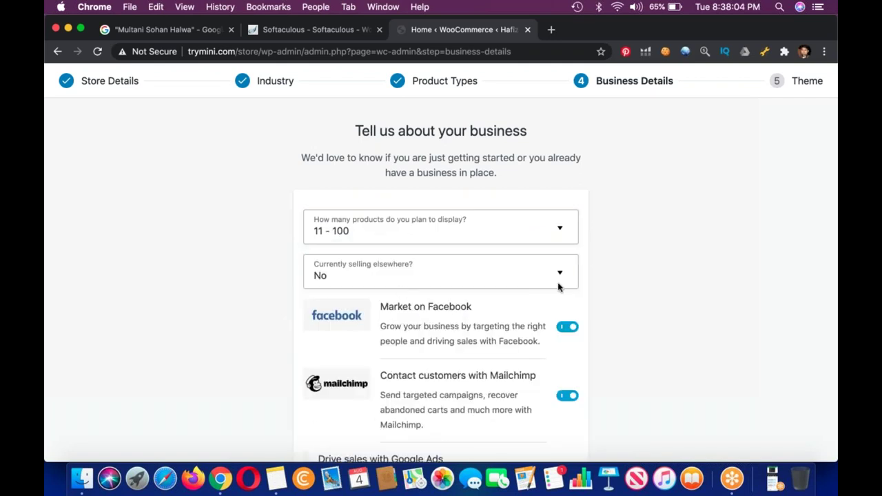
{"action": "scroll", "coordinate": [558, 286], "scroll_direction": "down", "scroll_amount": 4}
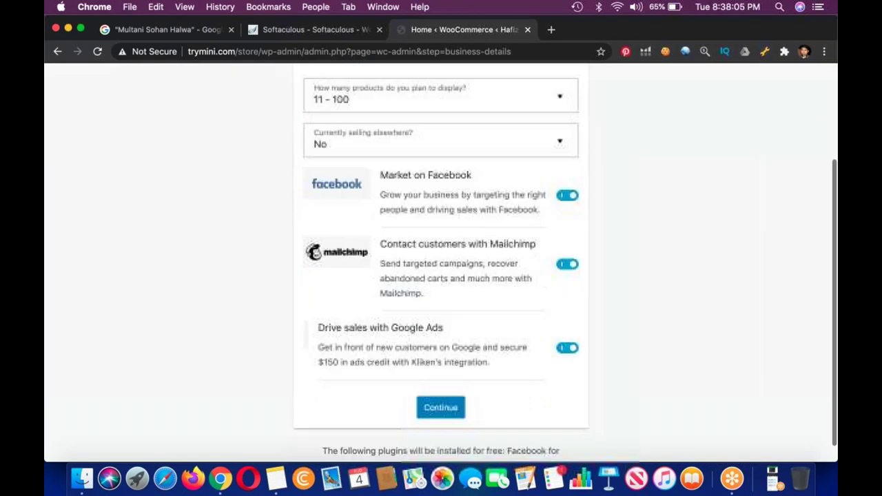
{"action": "left_click", "coordinate": [568, 196]}
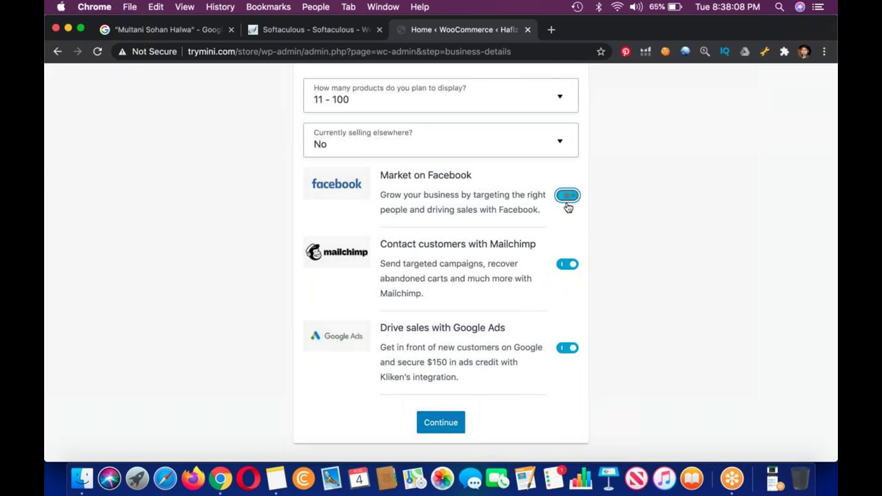
{"action": "left_click", "coordinate": [568, 264]}
{"action": "left_click", "coordinate": [567, 349]}
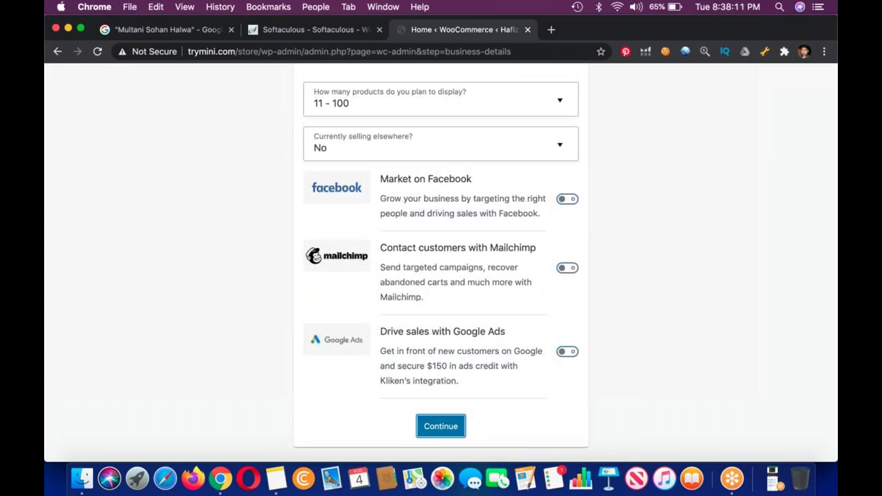
{"action": "key", "text": "Return"}
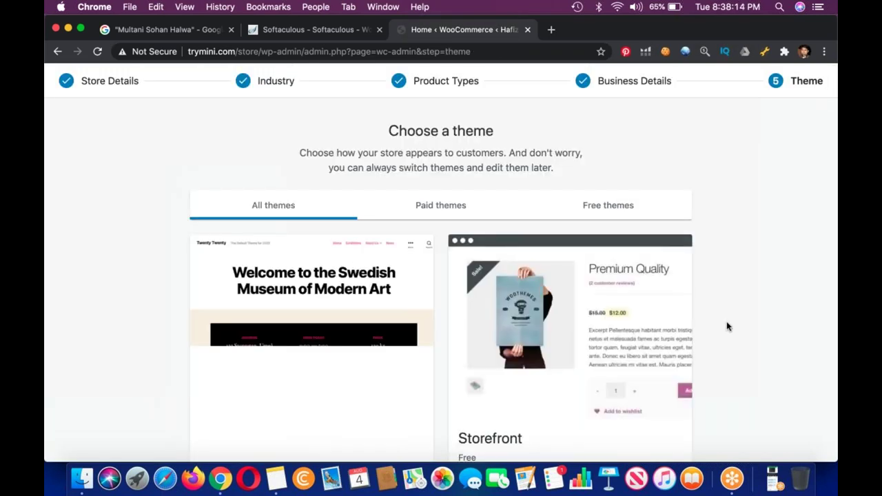
Scroll through the setup wizard's Choose a theme cards to finish with the active theme.
{"action": "scroll", "coordinate": [727, 326], "scroll_direction": "down", "scroll_amount": 2}
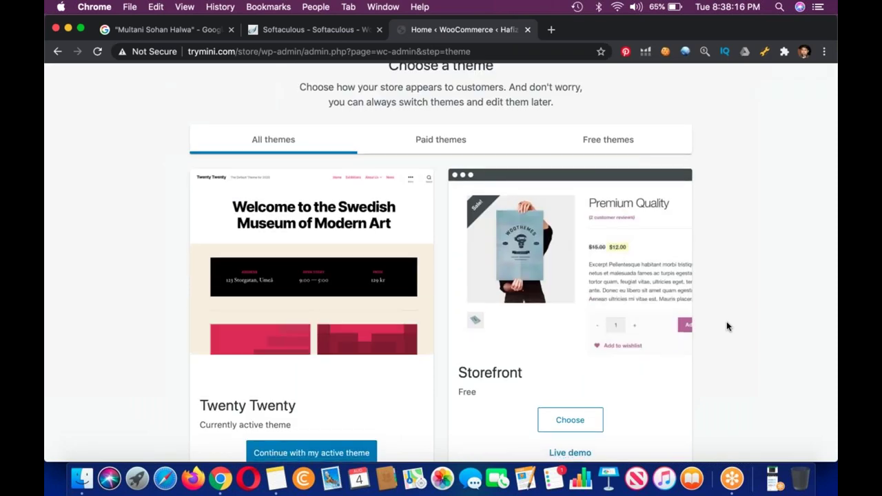
{"action": "scroll", "coordinate": [727, 326], "scroll_direction": "down", "scroll_amount": 1}
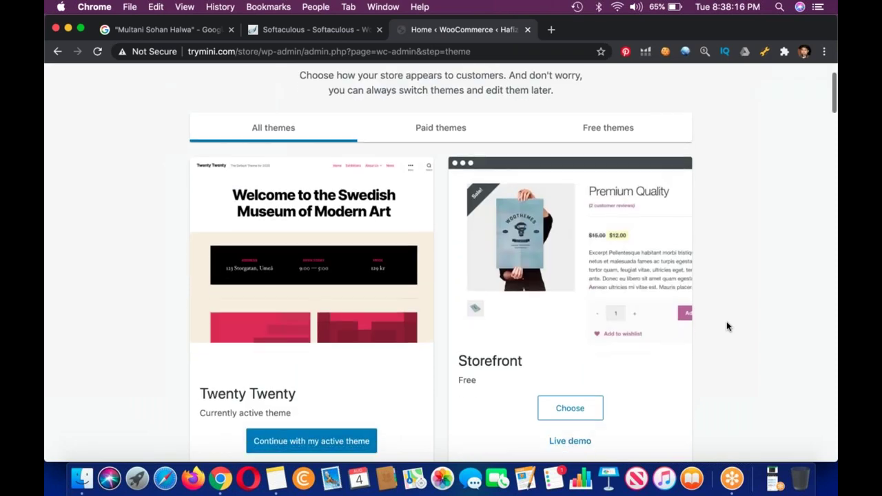
{"action": "scroll", "coordinate": [727, 327], "scroll_direction": "down", "scroll_amount": 5}
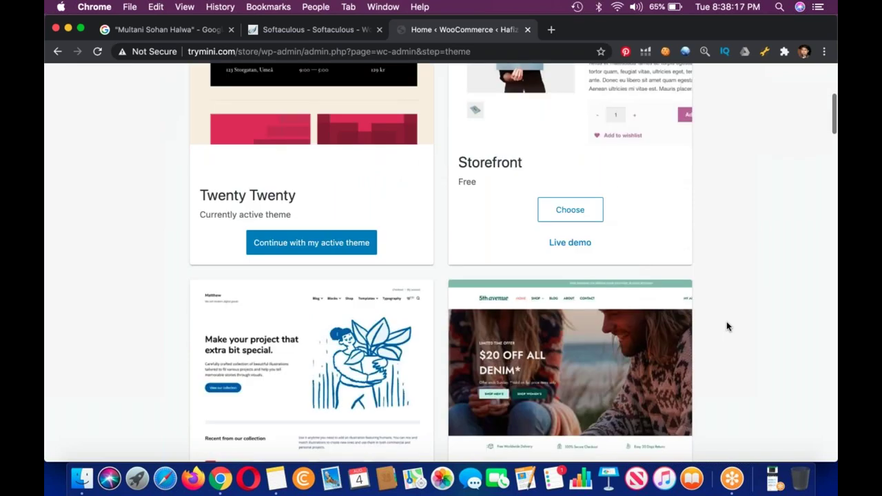
{"action": "scroll", "coordinate": [727, 326], "scroll_direction": "down", "scroll_amount": 3}
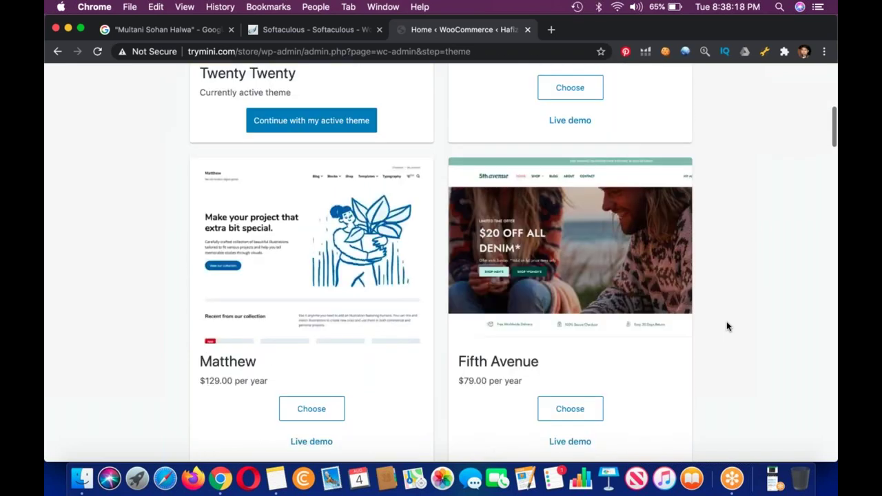
{"action": "scroll", "coordinate": [727, 326], "scroll_direction": "down", "scroll_amount": 6}
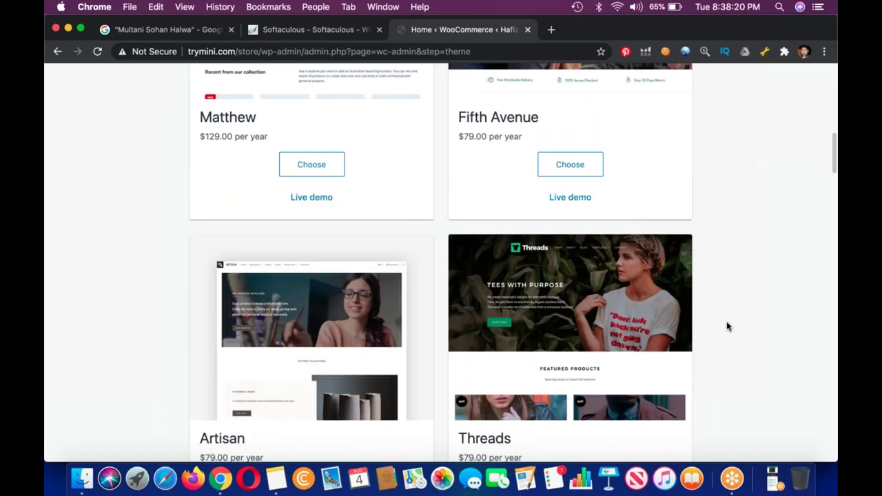
{"action": "scroll", "coordinate": [726, 327], "scroll_direction": "down", "scroll_amount": 8}
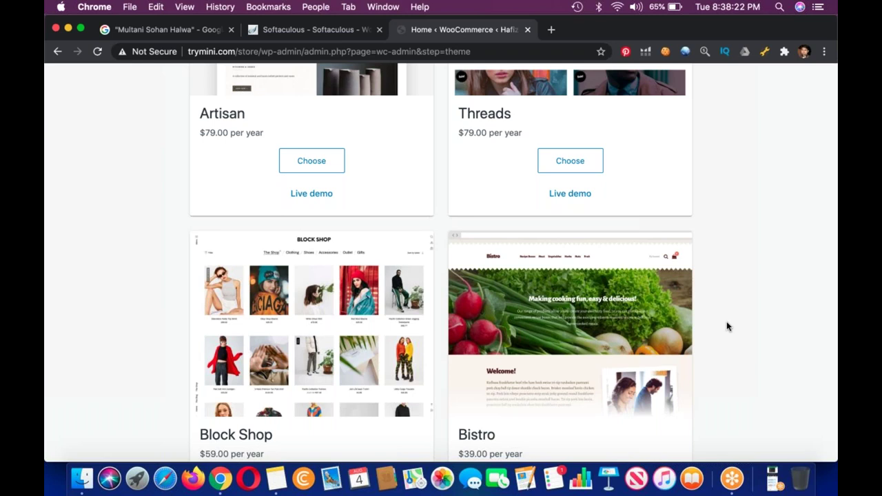
{"action": "scroll", "coordinate": [727, 323], "scroll_direction": "down", "scroll_amount": 5}
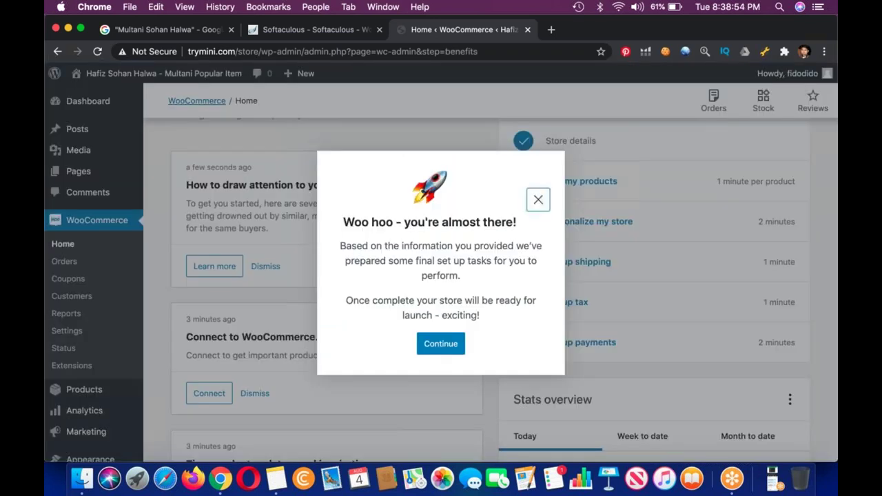
Dismiss the 'almost there' message and open Marketing > Overview with its recommended extensions.
{"action": "key", "text": "Escape"}
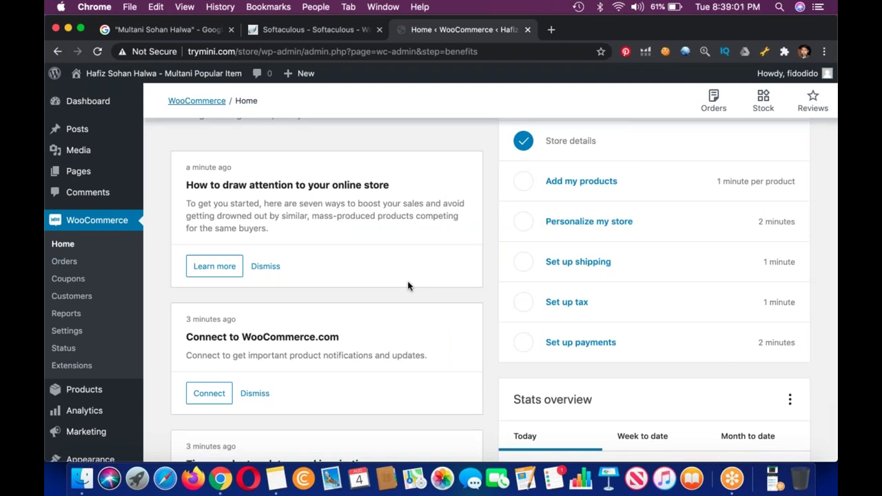
{"action": "mouse_move", "coordinate": [122, 407]}
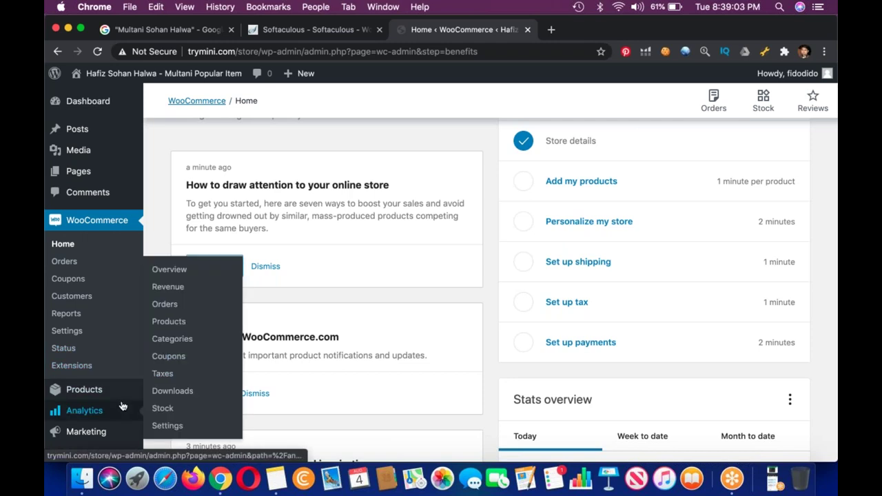
{"action": "scroll", "coordinate": [122, 407], "scroll_direction": "down", "scroll_amount": 2}
{"action": "scroll", "coordinate": [122, 406], "scroll_direction": "down", "scroll_amount": 5}
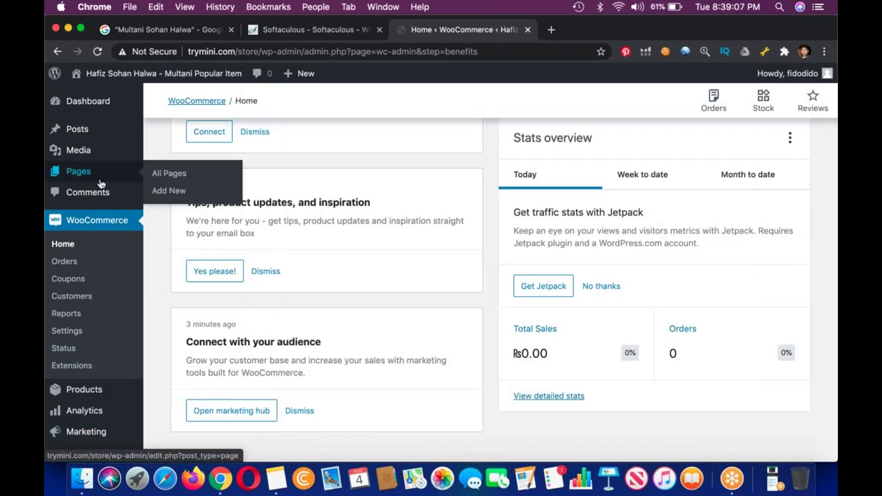
{"action": "scroll", "coordinate": [94, 277], "scroll_direction": "down", "scroll_amount": 1}
{"action": "scroll", "coordinate": [99, 427], "scroll_direction": "up", "scroll_amount": 1}
{"action": "scroll", "coordinate": [98, 428], "scroll_direction": "up", "scroll_amount": 1}
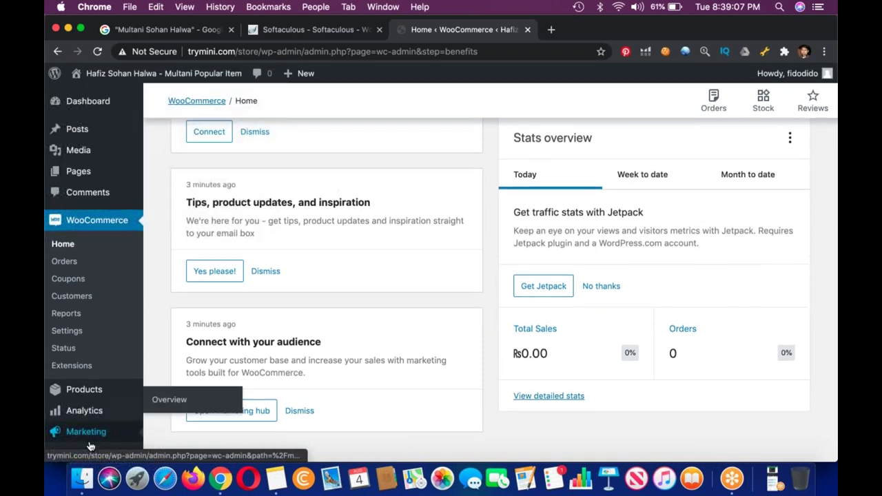
{"action": "left_click", "coordinate": [93, 428]}
{"action": "mouse_move", "coordinate": [69, 422]}
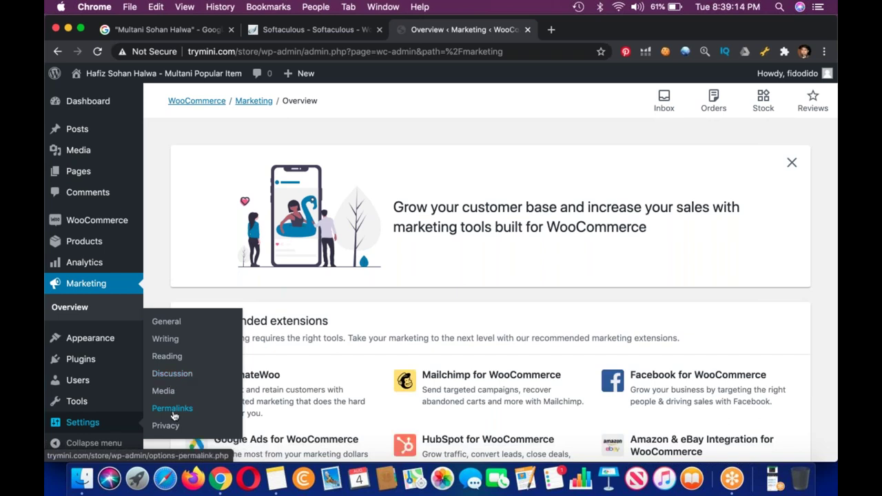
Save the Permalinks settings, then launch the Storefront customizer from the Design your store notice.
{"action": "left_click", "coordinate": [172, 409]}
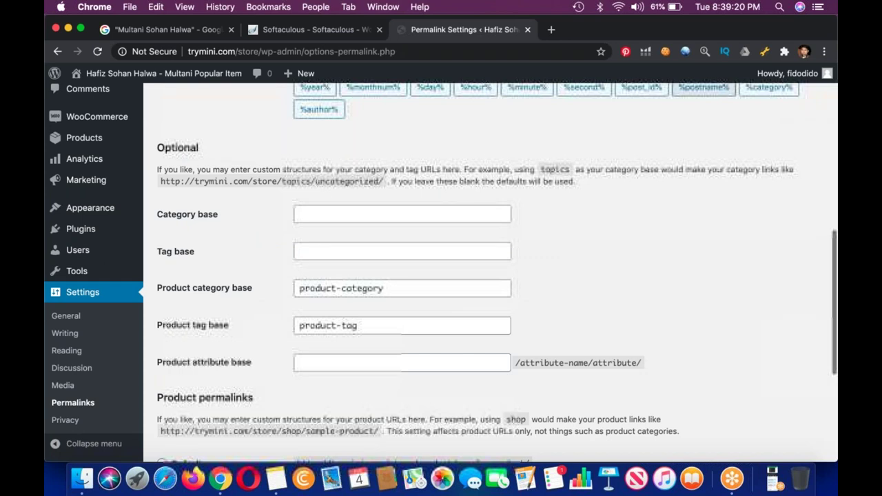
{"action": "left_click", "coordinate": [186, 398]}
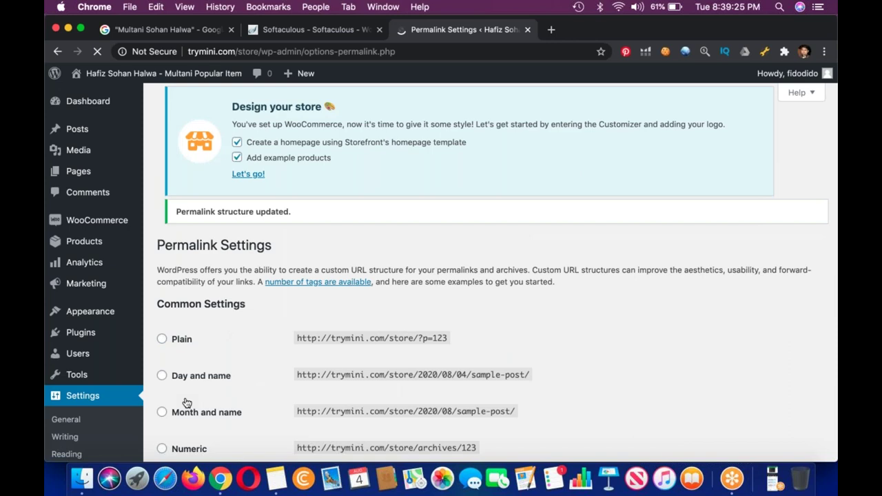
{"action": "left_click", "coordinate": [241, 207]}
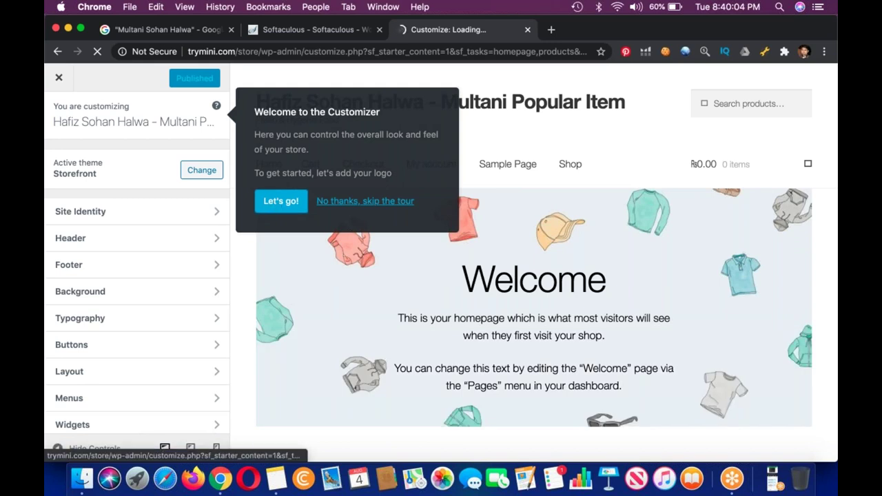
Skip the Customizer tour and return to the Storefront 'Setup complete' welcome page.
{"action": "left_click", "coordinate": [345, 201]}
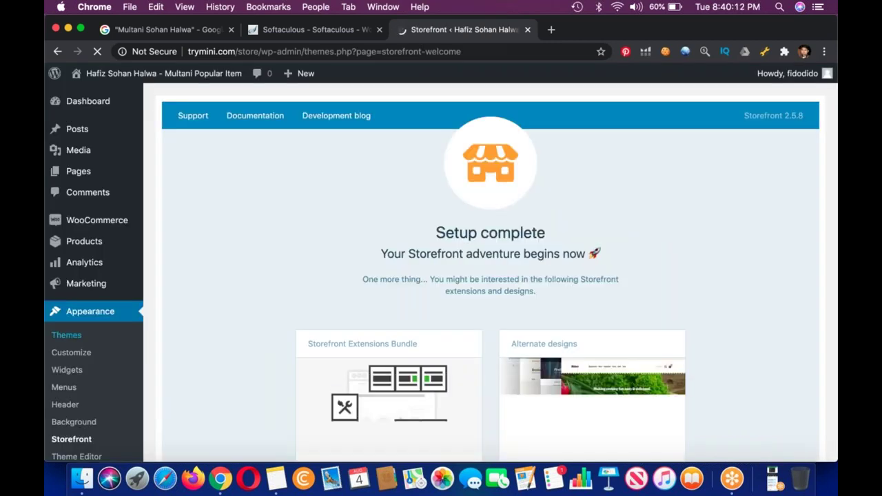
{"action": "scroll", "coordinate": [66, 335], "scroll_direction": "down", "scroll_amount": 3}
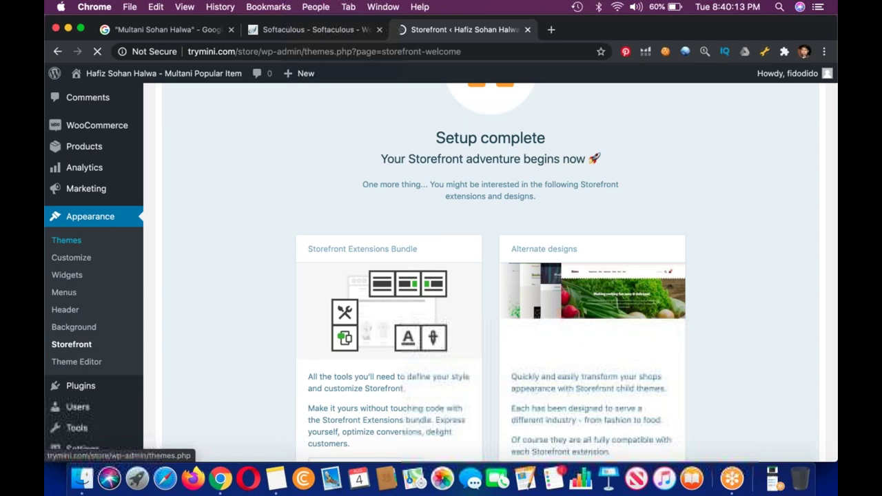
{"action": "scroll", "coordinate": [106, 233], "scroll_direction": "down", "scroll_amount": 1}
{"action": "mouse_move", "coordinate": [117, 374]}
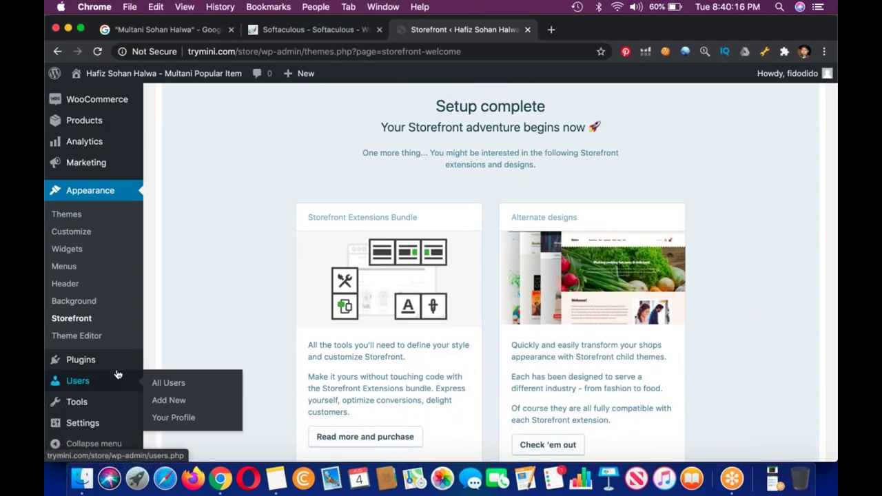
{"action": "scroll", "coordinate": [117, 374], "scroll_direction": "down", "scroll_amount": 3}
{"action": "scroll", "coordinate": [117, 374], "scroll_direction": "down", "scroll_amount": 1}
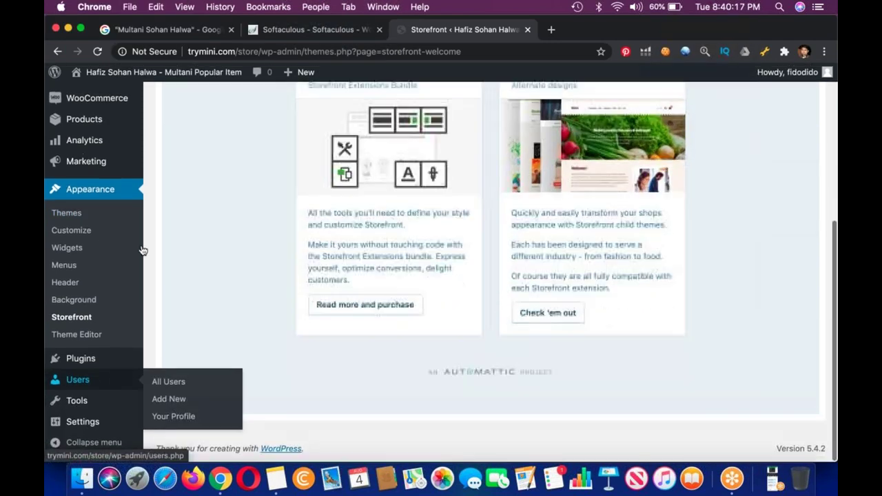
{"action": "scroll", "coordinate": [141, 250], "scroll_direction": "up", "scroll_amount": 5}
Close Softaculous and save WooCommerce Products settings with 'Redirect to the cart page after successful addition' enabled.
{"action": "mouse_move", "coordinate": [131, 220]}
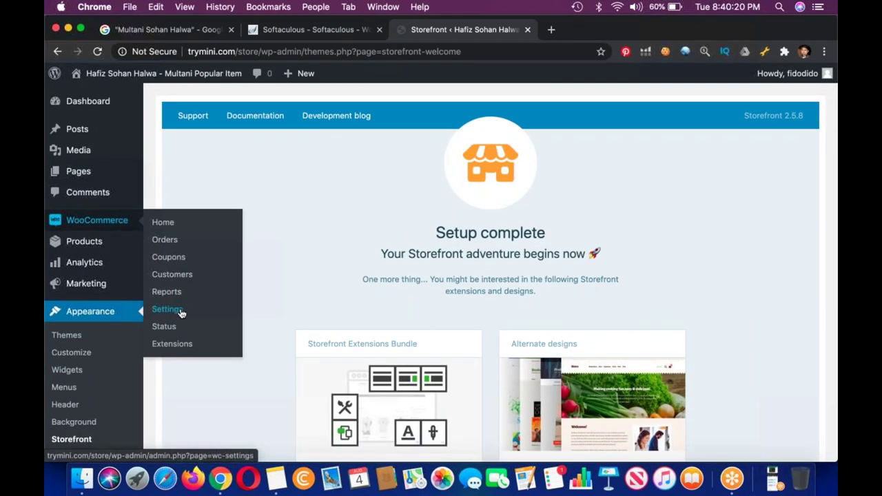
{"action": "left_click", "coordinate": [181, 314]}
{"action": "left_click", "coordinate": [379, 29]}
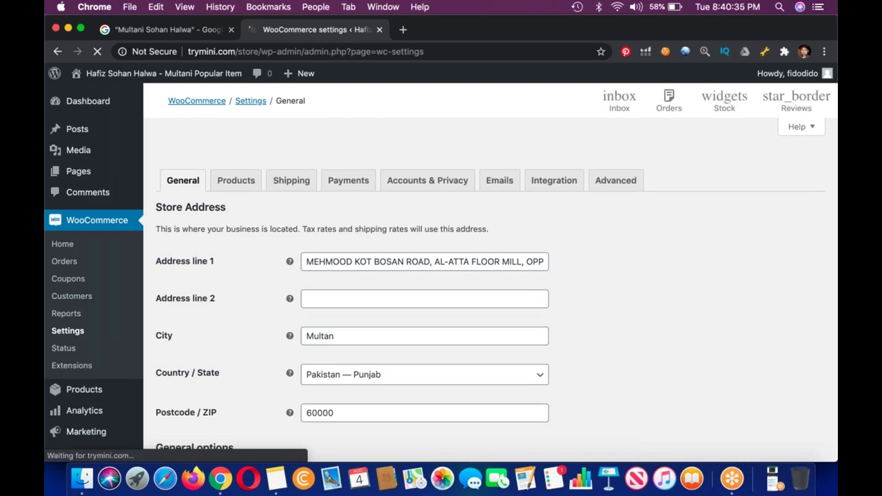
{"action": "left_click", "coordinate": [235, 153]}
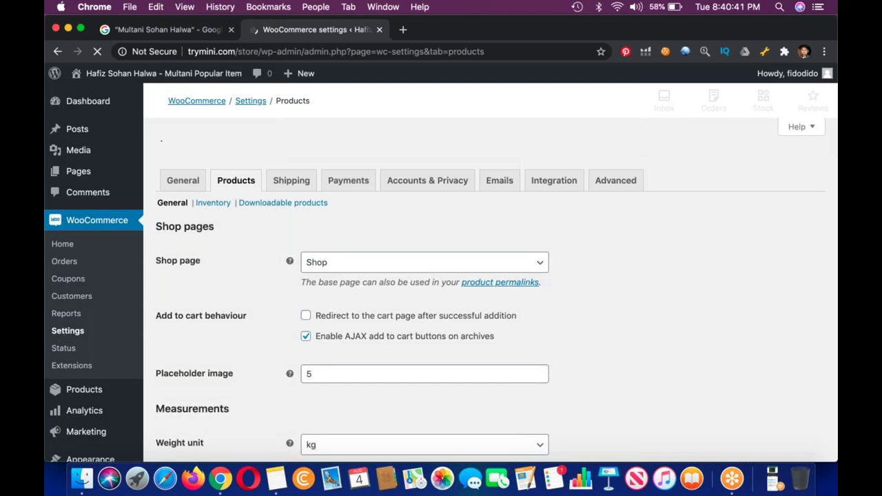
{"action": "scroll", "coordinate": [483, 289], "scroll_direction": "down", "scroll_amount": 5}
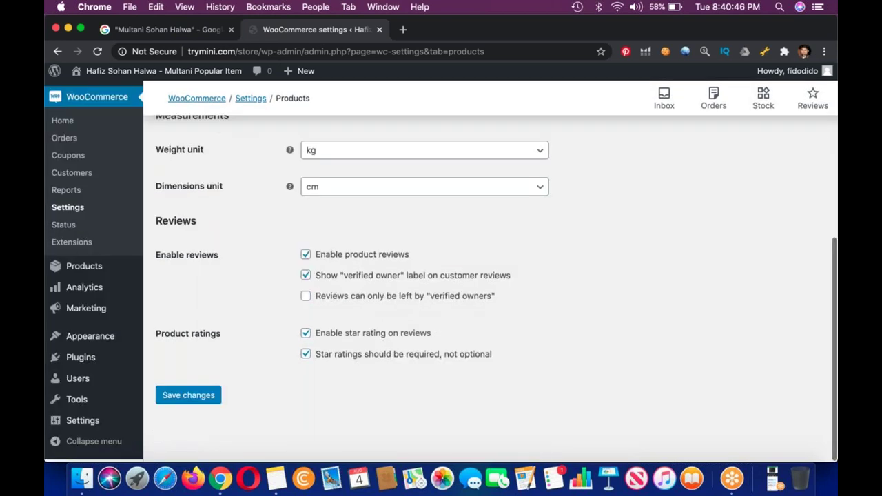
{"action": "left_click", "coordinate": [188, 395]}
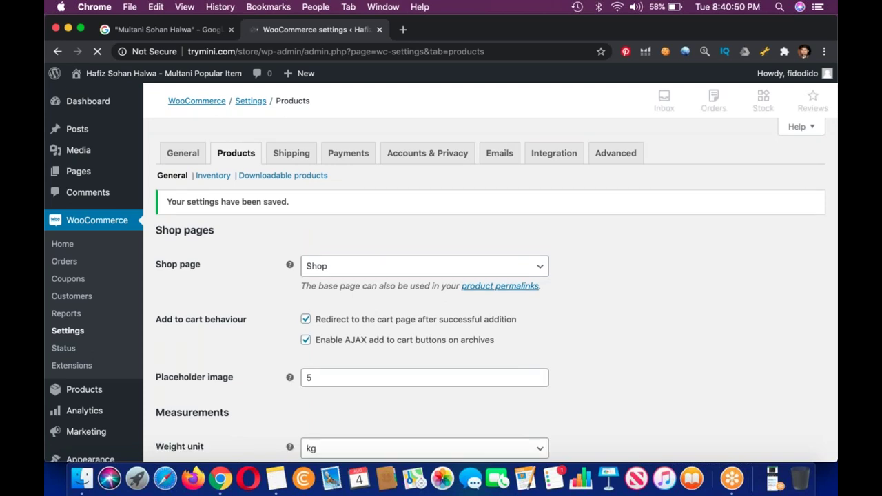
{"action": "scroll", "coordinate": [301, 160], "scroll_direction": "down", "scroll_amount": 10}
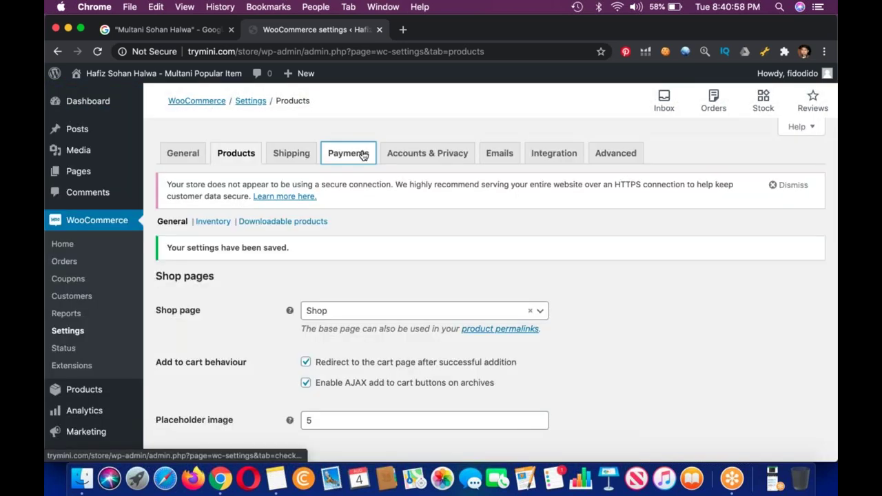
Switch on Cash on delivery in the WooCommerce Payments tab and save.
{"action": "left_click", "coordinate": [363, 155]}
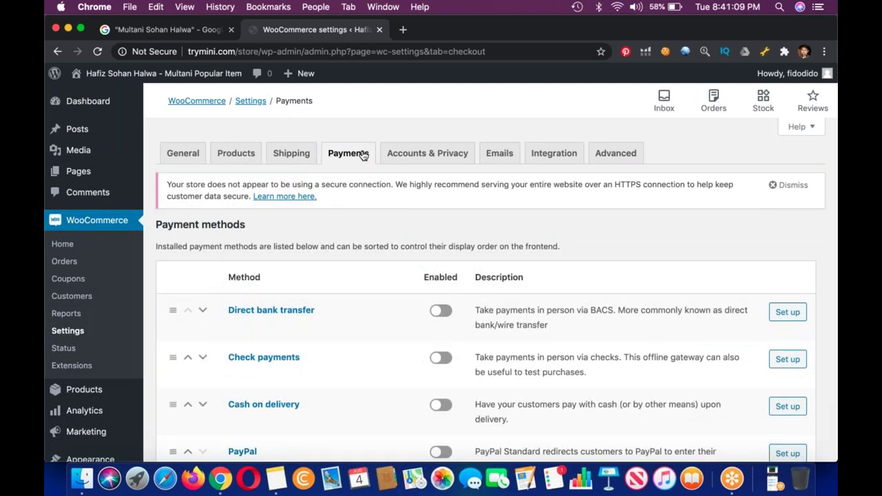
{"action": "scroll", "coordinate": [351, 296], "scroll_direction": "down", "scroll_amount": 4}
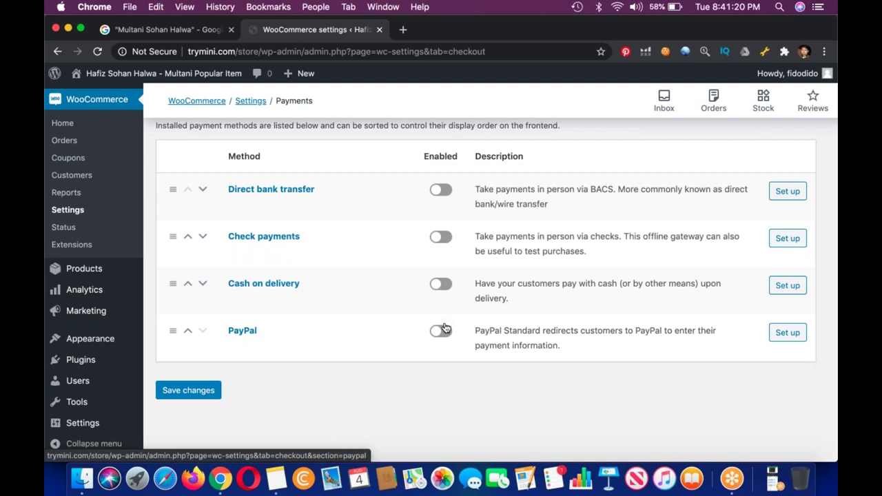
{"action": "scroll", "coordinate": [444, 329], "scroll_direction": "up", "scroll_amount": 3}
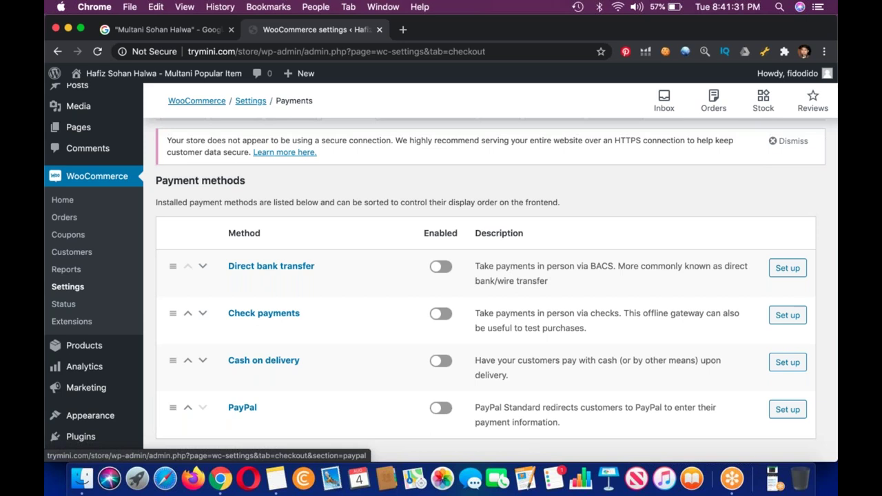
{"action": "left_click", "coordinate": [448, 361]}
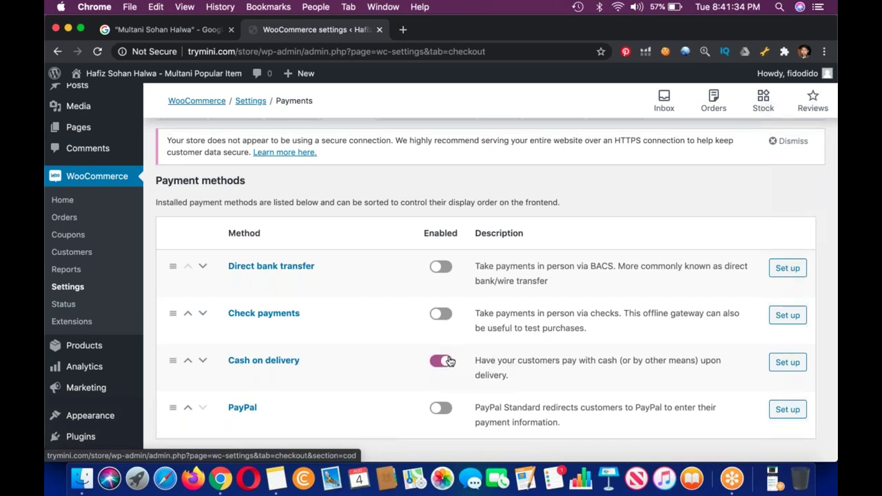
{"action": "scroll", "coordinate": [448, 361], "scroll_direction": "down", "scroll_amount": 3}
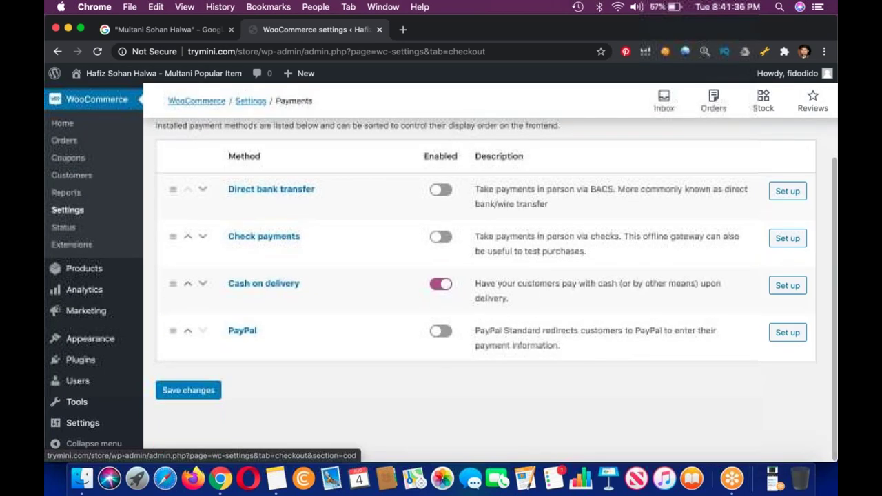
{"action": "left_click", "coordinate": [188, 390]}
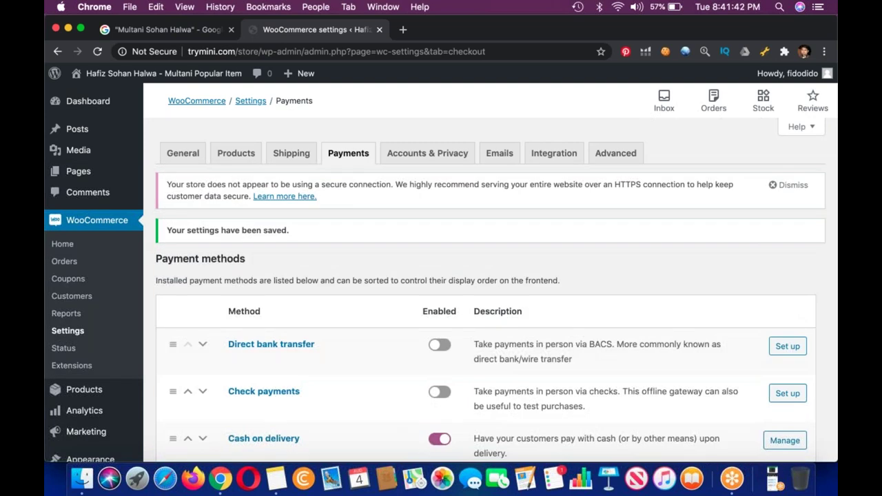
{"action": "scroll", "coordinate": [765, 301], "scroll_direction": "down", "scroll_amount": 5}
Open the Cash on delivery settings, leaving its shipping methods list unchanged.
{"action": "left_click", "coordinate": [768, 297]}
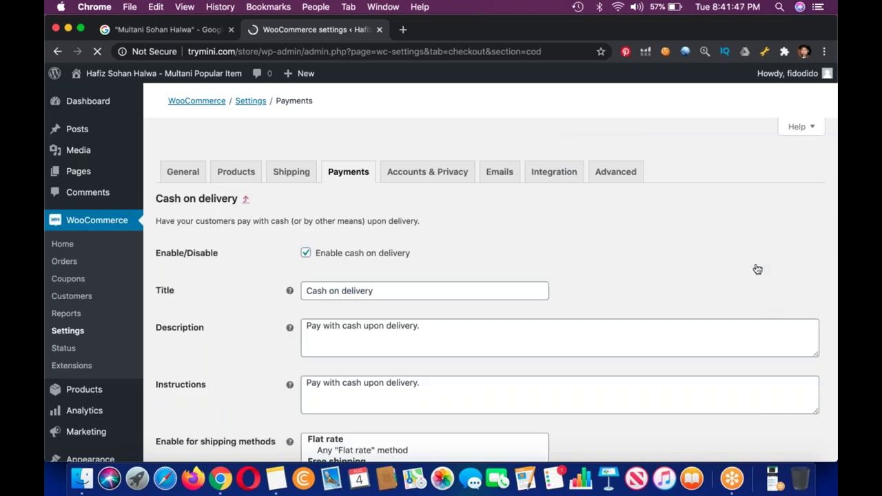
{"action": "scroll", "coordinate": [483, 289], "scroll_direction": "down", "scroll_amount": 5}
{"action": "left_click", "coordinate": [424, 314]}
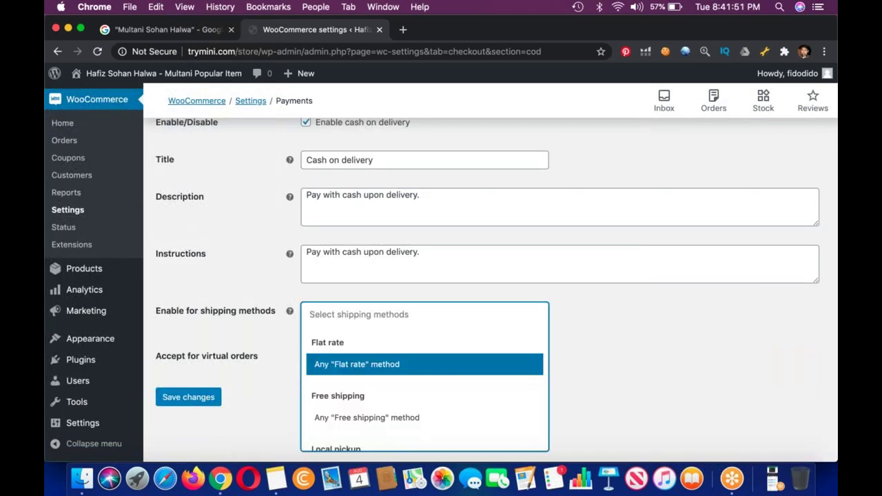
{"action": "left_click", "coordinate": [621, 335]}
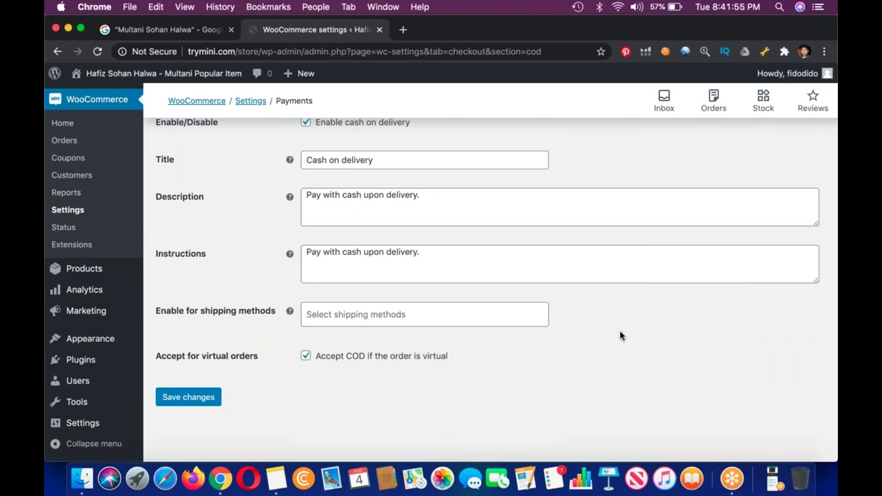
{"action": "scroll", "coordinate": [620, 336], "scroll_direction": "up", "scroll_amount": 2}
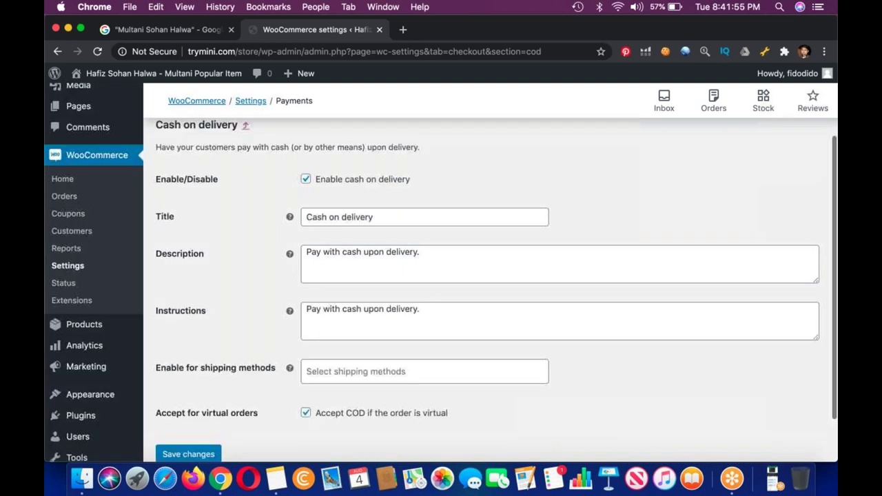
{"action": "scroll", "coordinate": [620, 335], "scroll_direction": "down", "scroll_amount": 2}
Add Easypaisa and Jazzcash payment number lines to the instructions and save.
{"action": "left_click", "coordinate": [455, 256]}
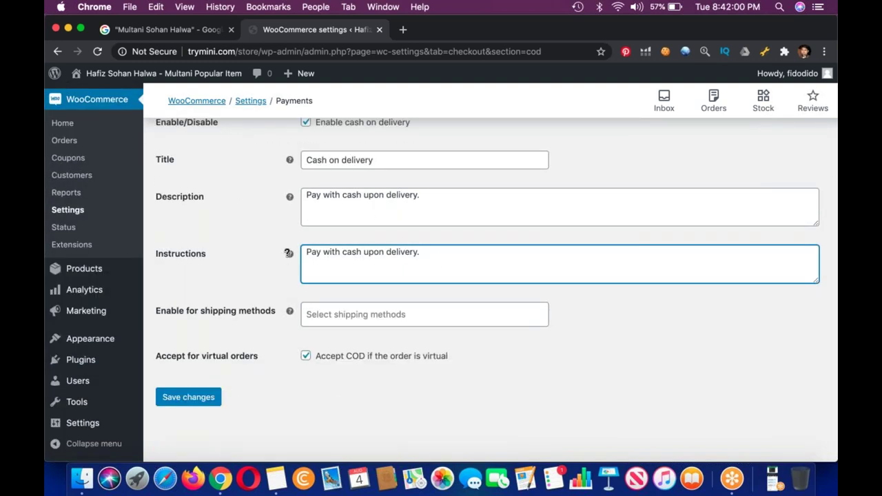
{"action": "key", "text": "Return"}
{"action": "key", "text": "Return"}
{"action": "key", "text": "Return"}
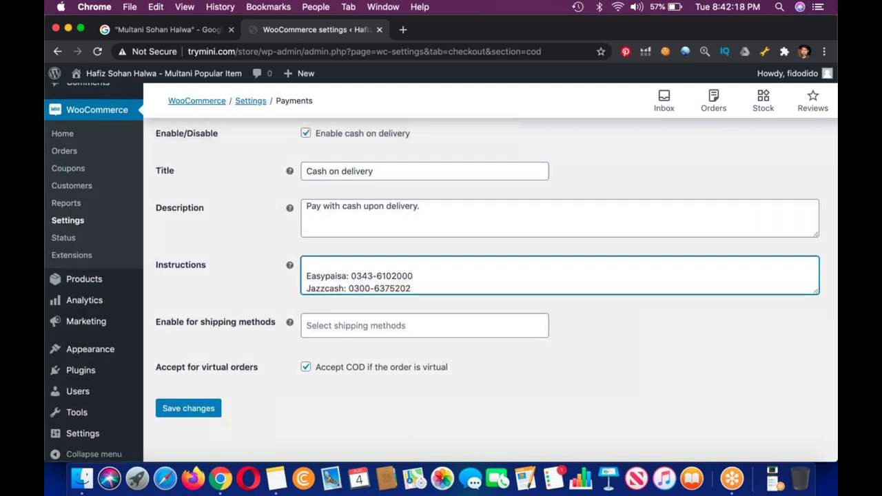
{"action": "scroll", "coordinate": [482, 275], "scroll_direction": "up", "scroll_amount": 3}
{"action": "scroll", "coordinate": [482, 275], "scroll_direction": "down", "scroll_amount": 2}
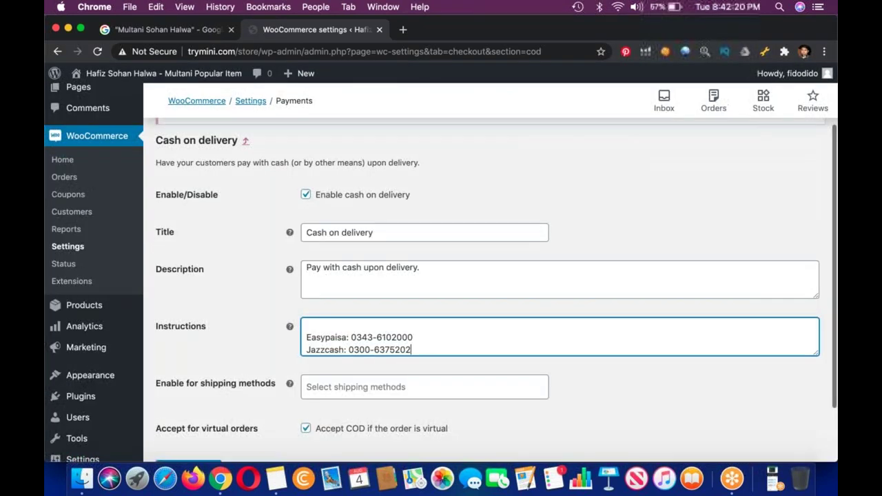
{"action": "scroll", "coordinate": [183, 396], "scroll_direction": "down", "scroll_amount": 2}
{"action": "left_click", "coordinate": [181, 394]}
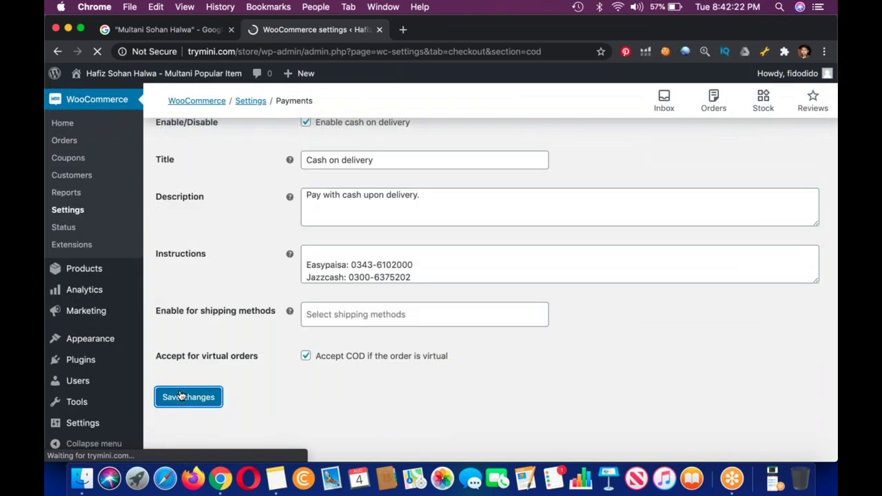
Append 'Or you can pay when you will Receive Parcel!' to the instructions and save.
{"action": "scroll", "coordinate": [363, 237], "scroll_direction": "down", "scroll_amount": 5}
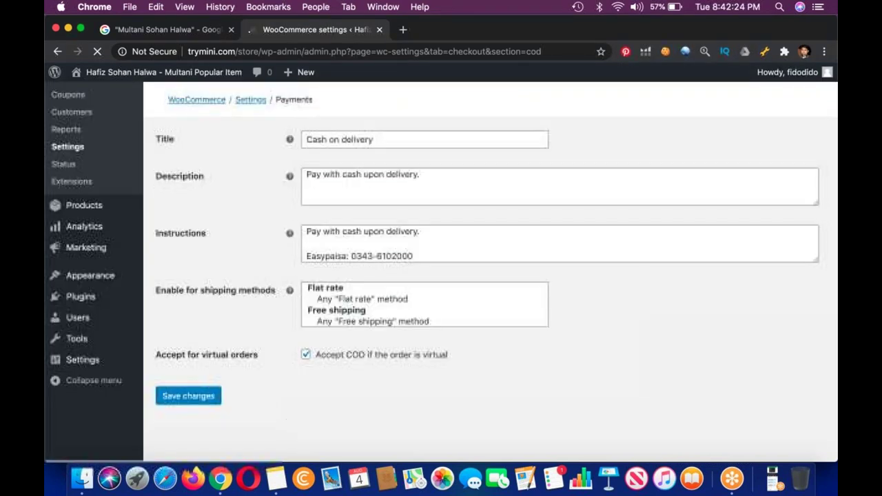
{"action": "scroll", "coordinate": [424, 256], "scroll_direction": "down", "scroll_amount": 1}
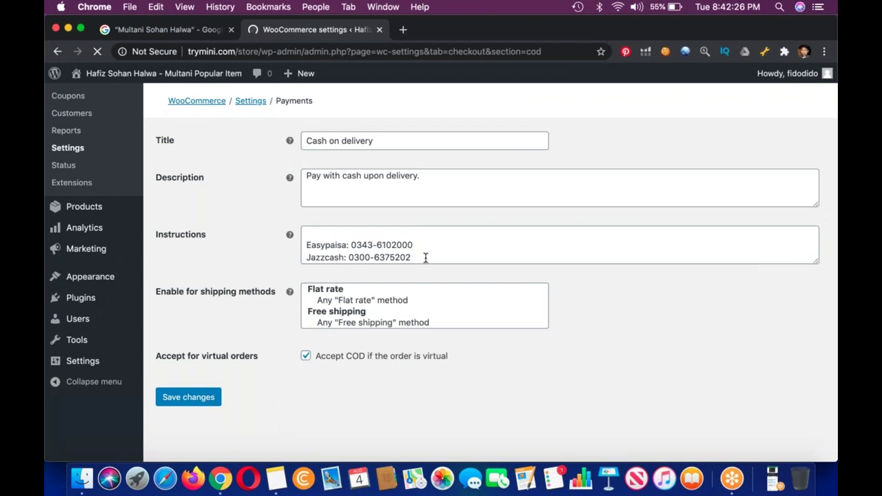
{"action": "left_click", "coordinate": [425, 306]}
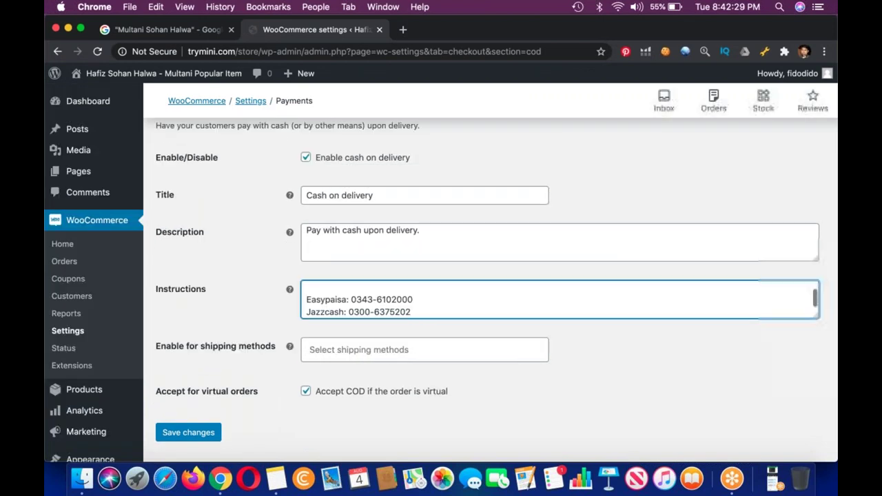
{"action": "key", "text": "Return"}
{"action": "key", "text": "Return"}
{"action": "type", "text": "Or "}
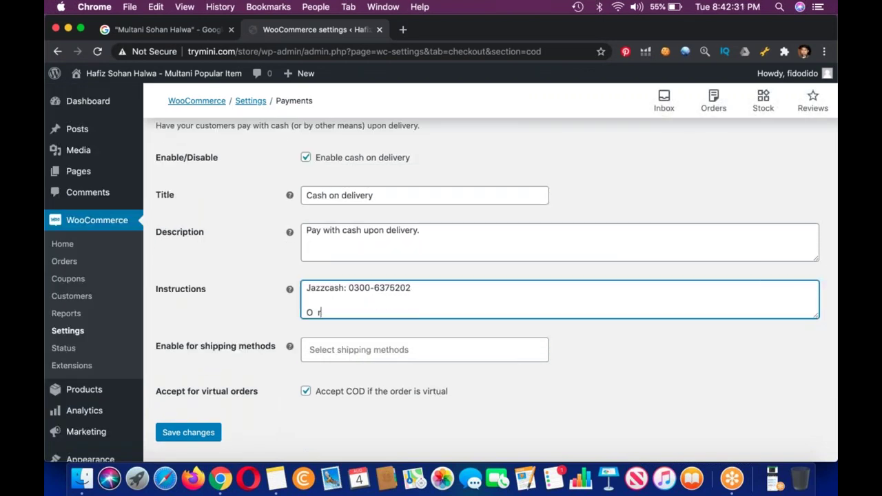
{"action": "type", "text": "you can pay when yo"}
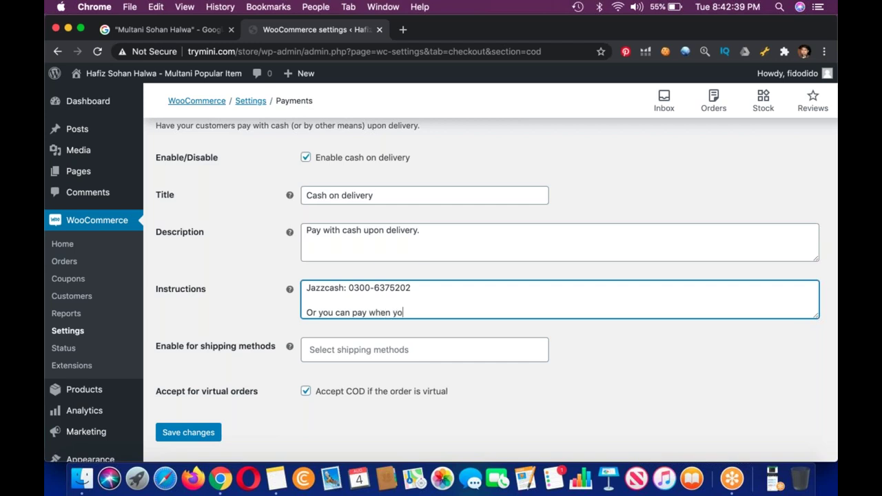
{"action": "type", "text": "u will Receive "}
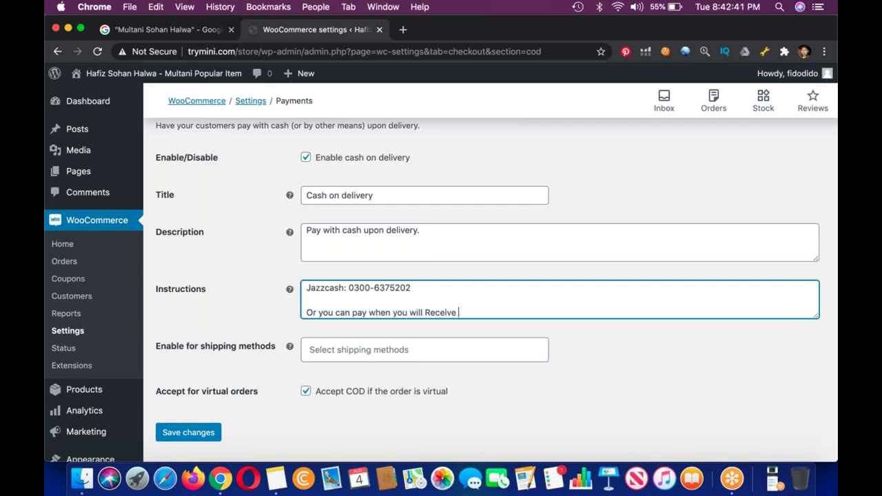
{"action": "type", "text": "Parcel!"}
{"action": "left_click", "coordinate": [200, 441]}
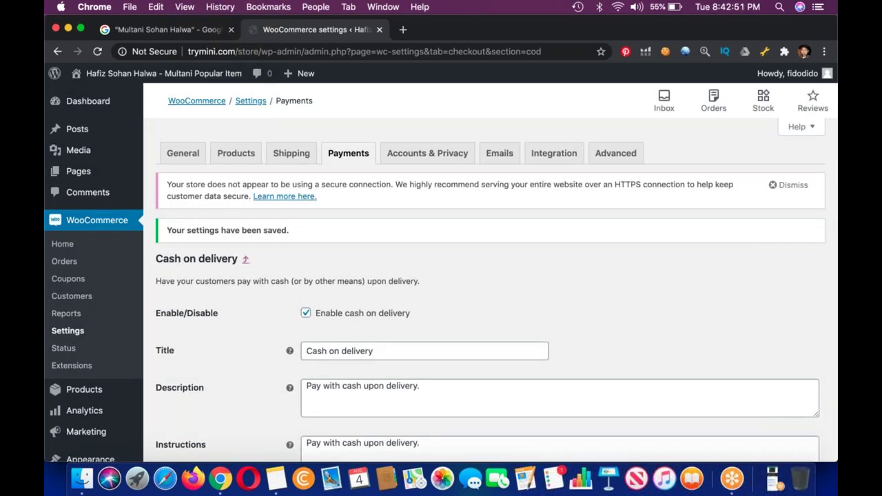
From the Products list, open the live store in a new tab and switch to it.
{"action": "left_click", "coordinate": [84, 393]}
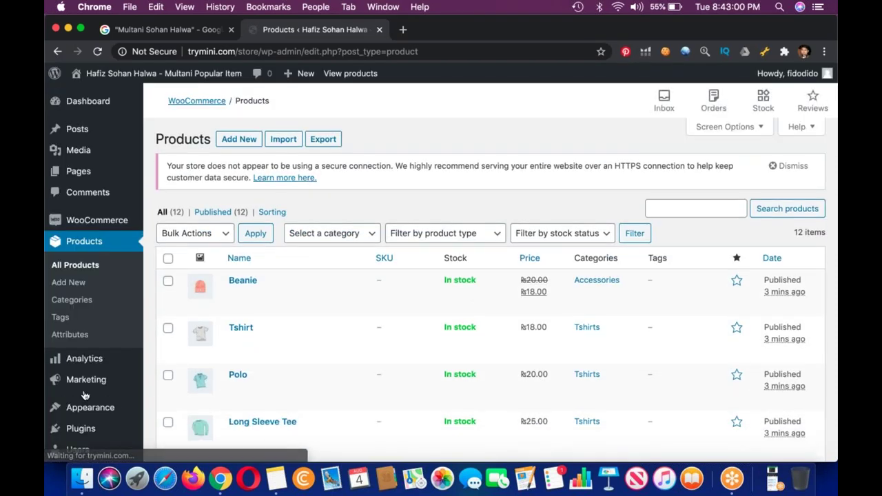
{"action": "scroll", "coordinate": [482, 304], "scroll_direction": "down", "scroll_amount": 4}
{"action": "scroll", "coordinate": [482, 303], "scroll_direction": "down", "scroll_amount": 10}
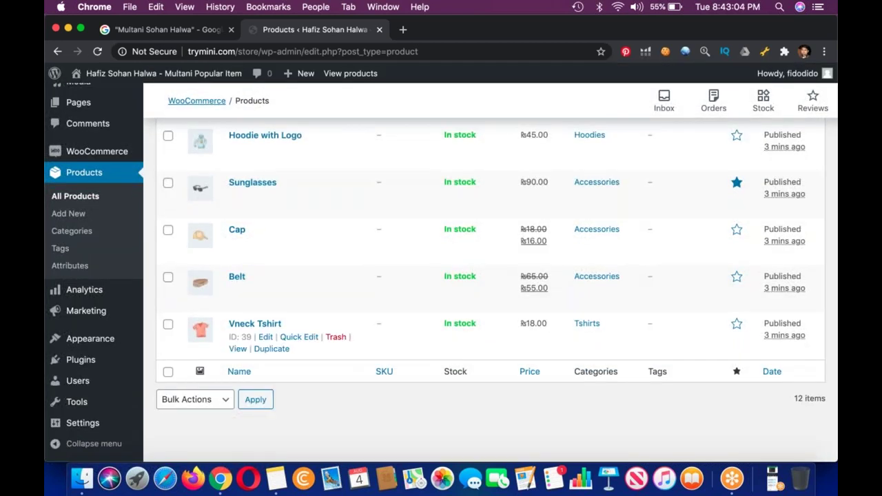
{"action": "scroll", "coordinate": [482, 276], "scroll_direction": "up", "scroll_amount": 10}
{"action": "mouse_move", "coordinate": [79, 76]}
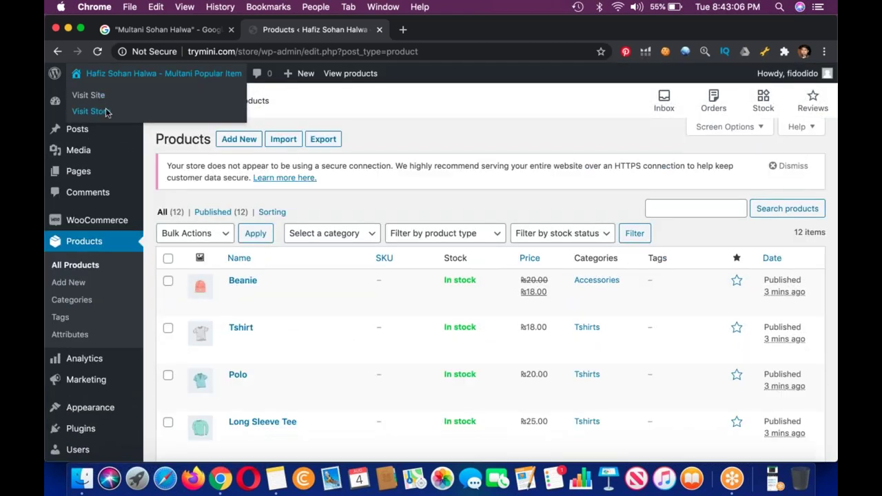
{"action": "right_click", "coordinate": [103, 111]}
{"action": "left_click", "coordinate": [119, 115]}
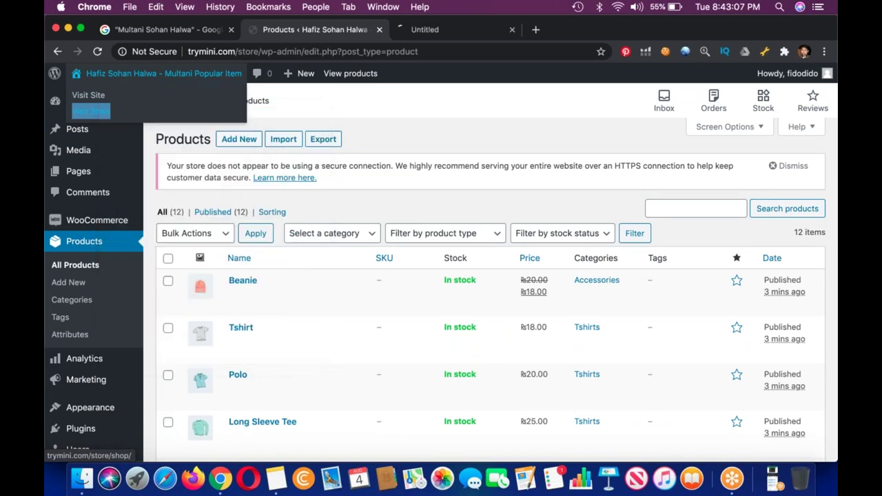
{"action": "left_click", "coordinate": [463, 31]}
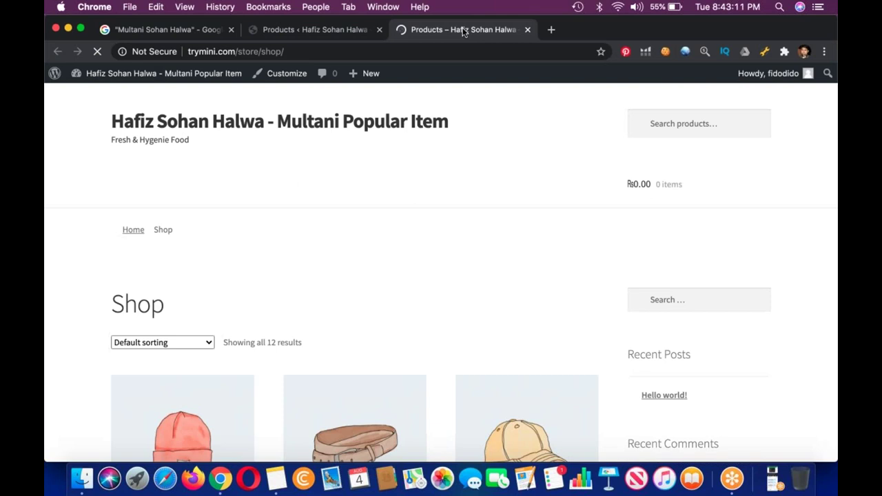
View the storefront's 'Hoodie with Logo' product page at ₨45.00, then bring Notes forward.
{"action": "scroll", "coordinate": [355, 110], "scroll_direction": "down", "scroll_amount": 5}
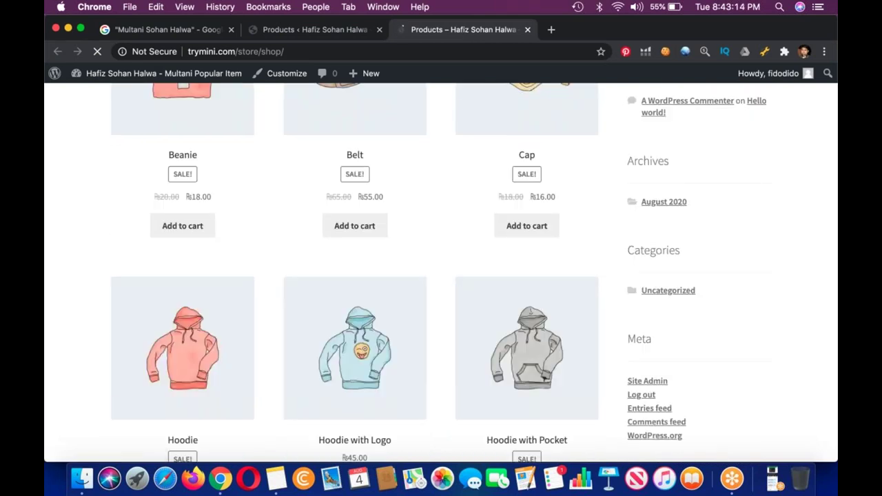
{"action": "scroll", "coordinate": [384, 261], "scroll_direction": "down", "scroll_amount": 1}
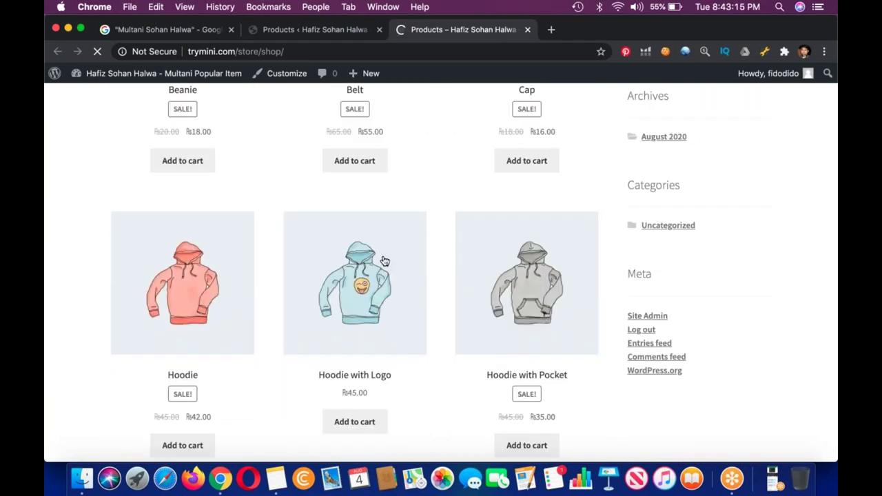
{"action": "scroll", "coordinate": [385, 261], "scroll_direction": "down", "scroll_amount": 1}
{"action": "left_click", "coordinate": [384, 262]}
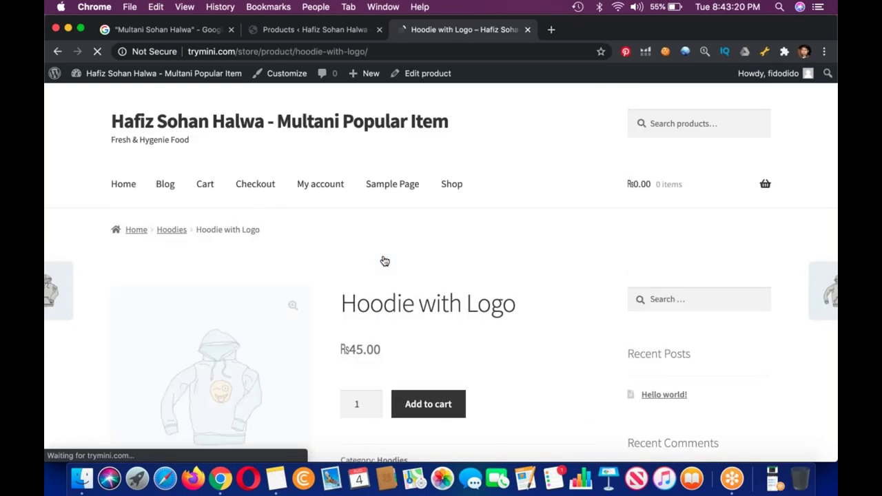
{"action": "scroll", "coordinate": [384, 261], "scroll_direction": "down", "scroll_amount": 3}
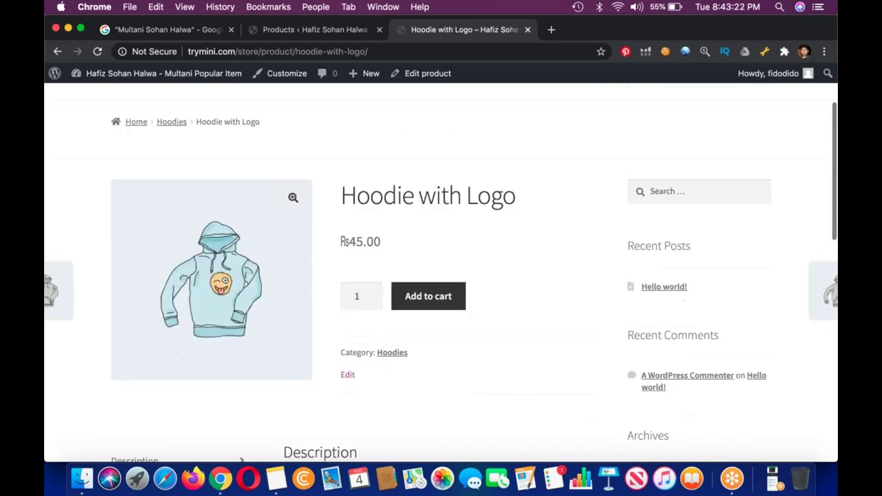
{"action": "scroll", "coordinate": [441, 275], "scroll_direction": "down", "scroll_amount": 6}
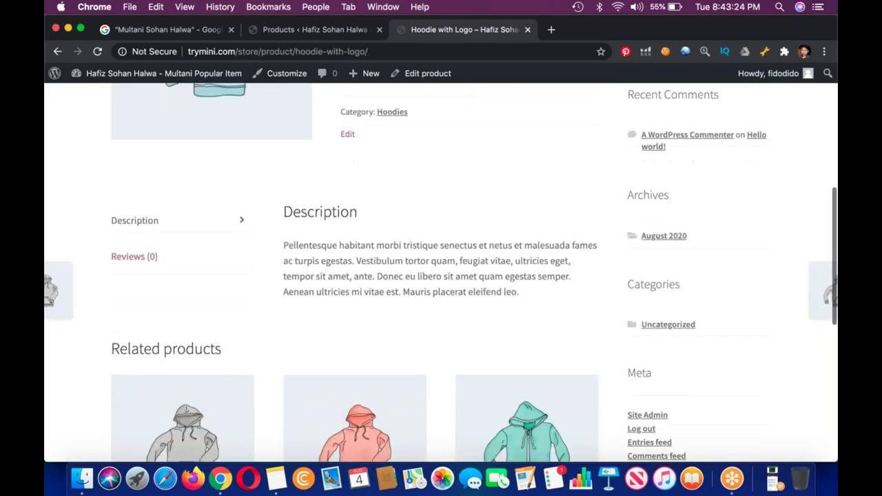
{"action": "scroll", "coordinate": [441, 275], "scroll_direction": "down", "scroll_amount": 10}
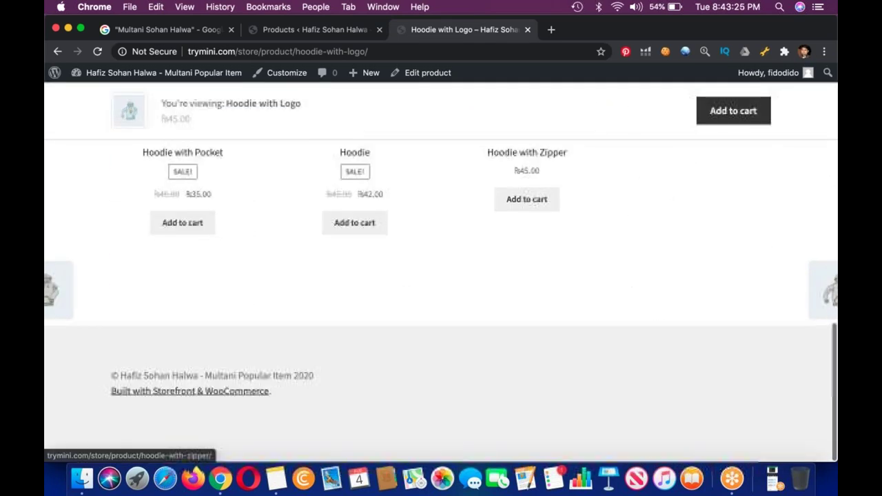
{"action": "scroll", "coordinate": [441, 275], "scroll_direction": "up", "scroll_amount": 5}
{"action": "scroll", "coordinate": [527, 275], "scroll_direction": "up", "scroll_amount": 15}
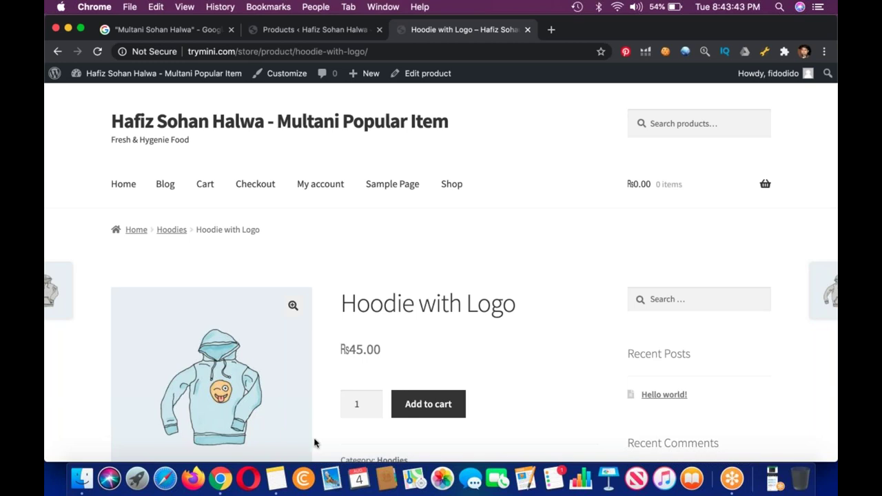
{"action": "left_click", "coordinate": [276, 478]}
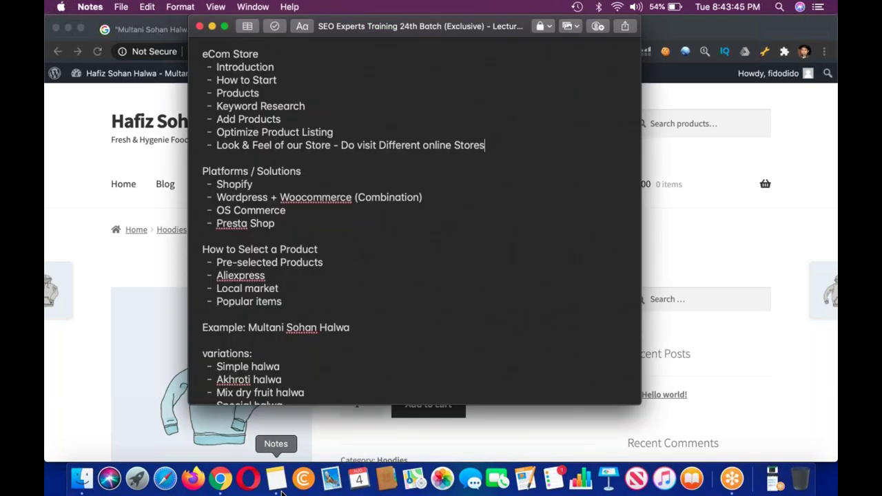